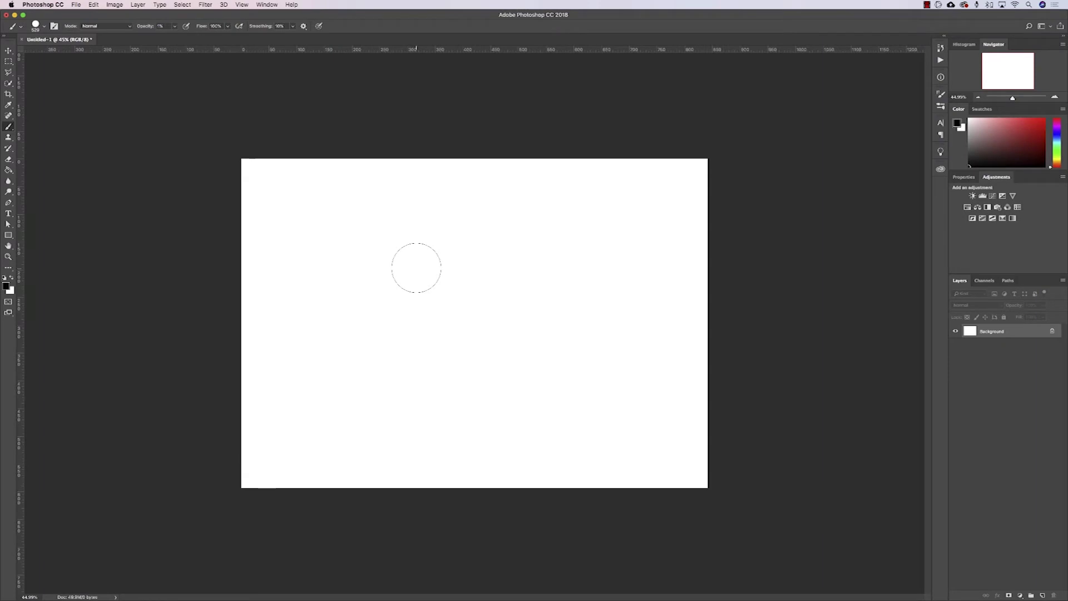
- Set the brush size to 137 px and dab the brush once on the upper part of the canvas
{"action": "right_click", "coordinate": [416, 267]}
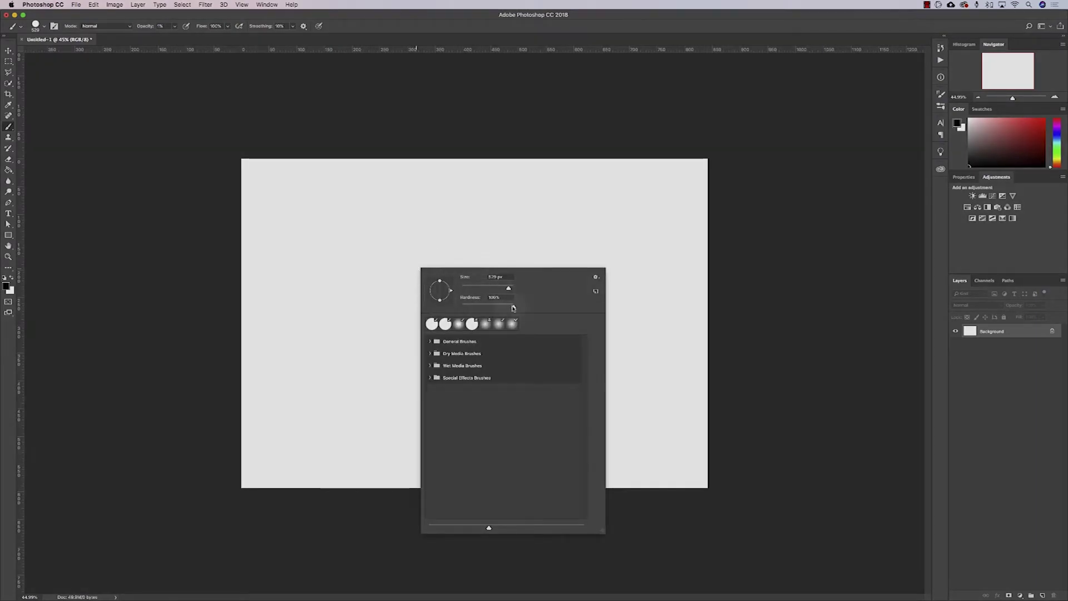
{"action": "left_click", "coordinate": [424, 209]}
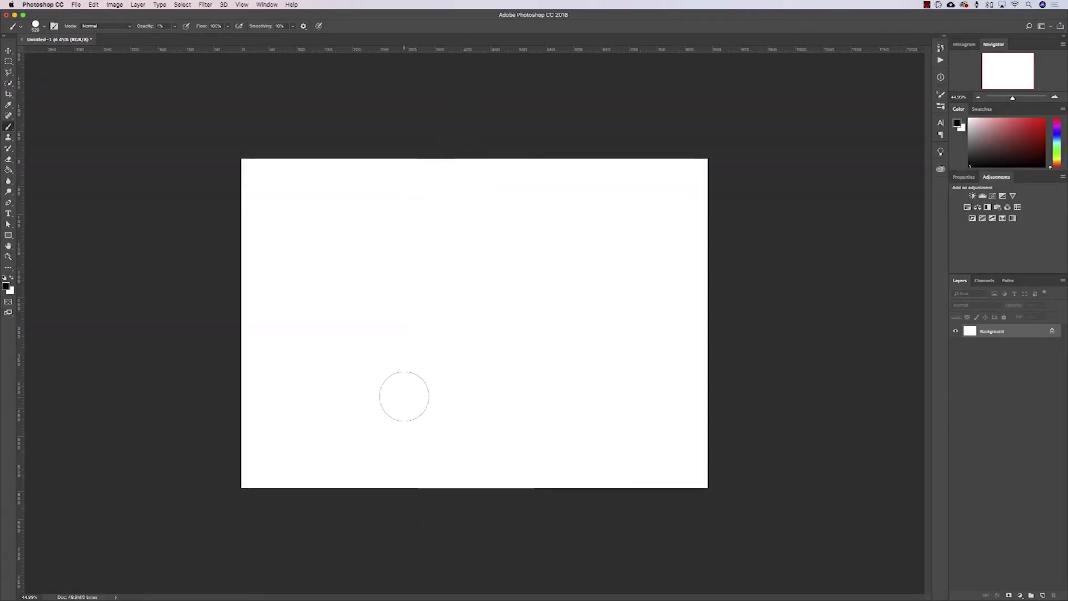
{"action": "mouse_move", "coordinate": [422, 390]}
{"action": "left_mouse_down"}
{"action": "mouse_move", "coordinate": [417, 360]}
{"action": "mouse_move", "coordinate": [270, 384]}
{"action": "mouse_move", "coordinate": [497, 391]}
{"action": "mouse_move", "coordinate": [418, 361]}
{"action": "mouse_move", "coordinate": [425, 263]}
{"action": "mouse_move", "coordinate": [379, 429]}
{"action": "left_mouse_up"}
{"action": "right_click", "coordinate": [414, 234]}
{"action": "left_click_drag", "start_coordinate": [473, 254], "coordinate": [464, 255]}
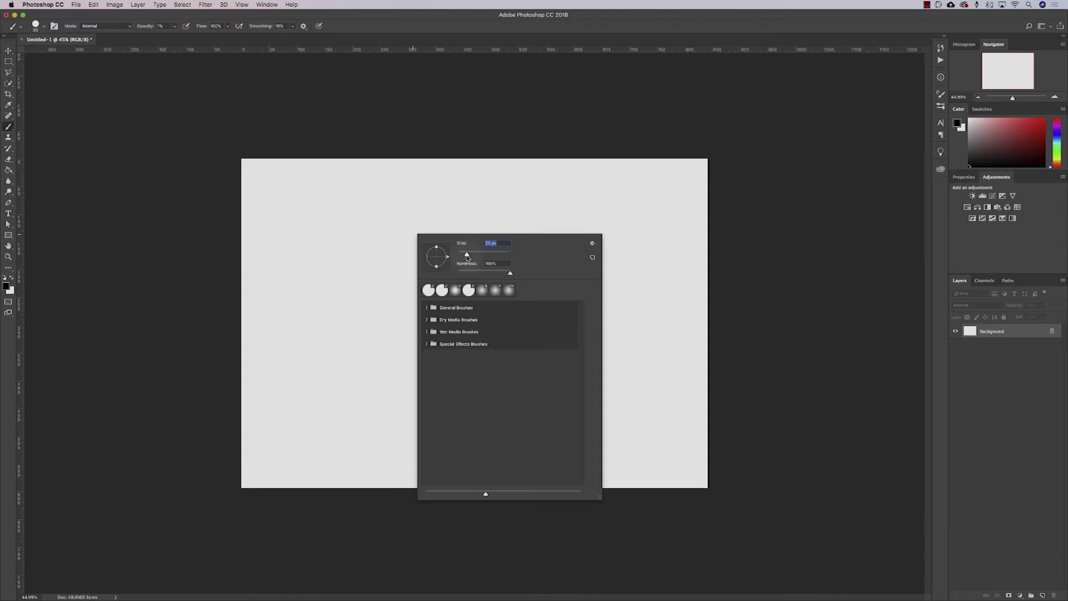
{"action": "left_click", "coordinate": [478, 253]}
{"action": "left_click", "coordinate": [435, 219]}
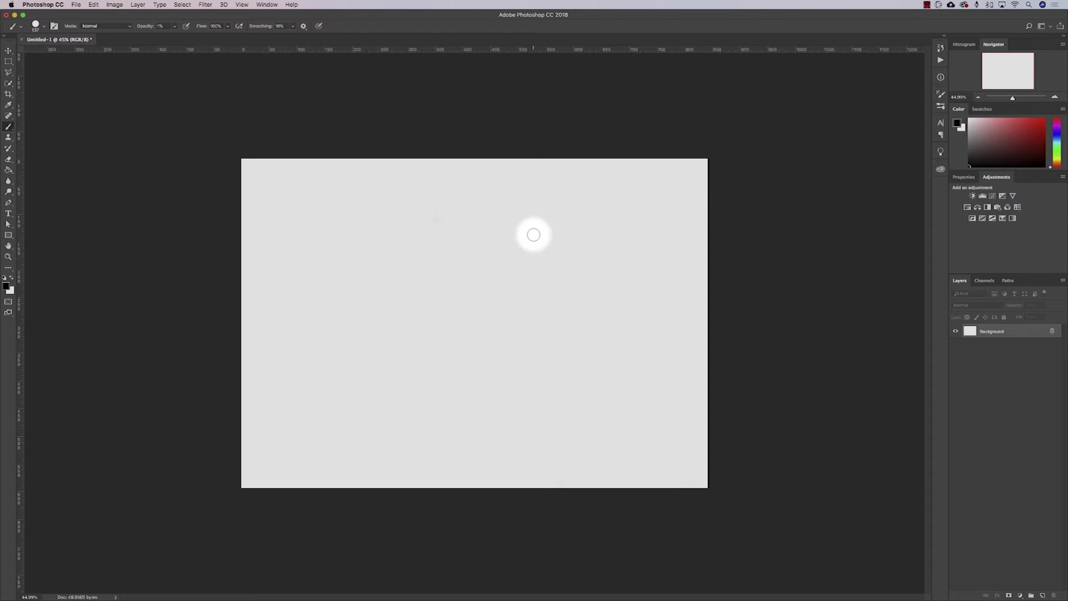
- Change the foreground colour to a muted red
{"action": "left_click", "coordinate": [6, 286]}
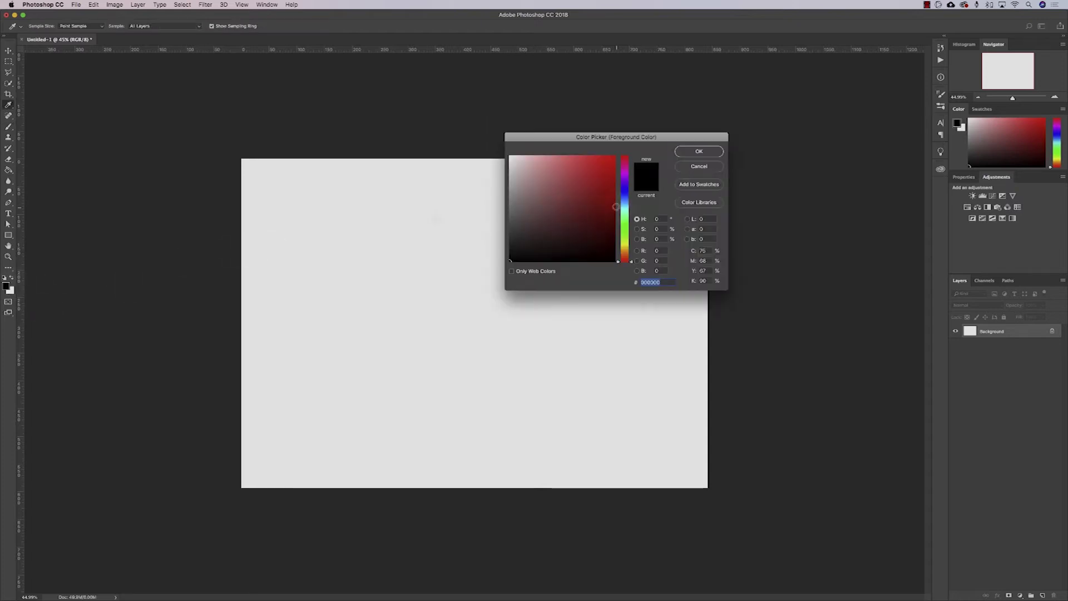
{"action": "left_click", "coordinate": [696, 152]}
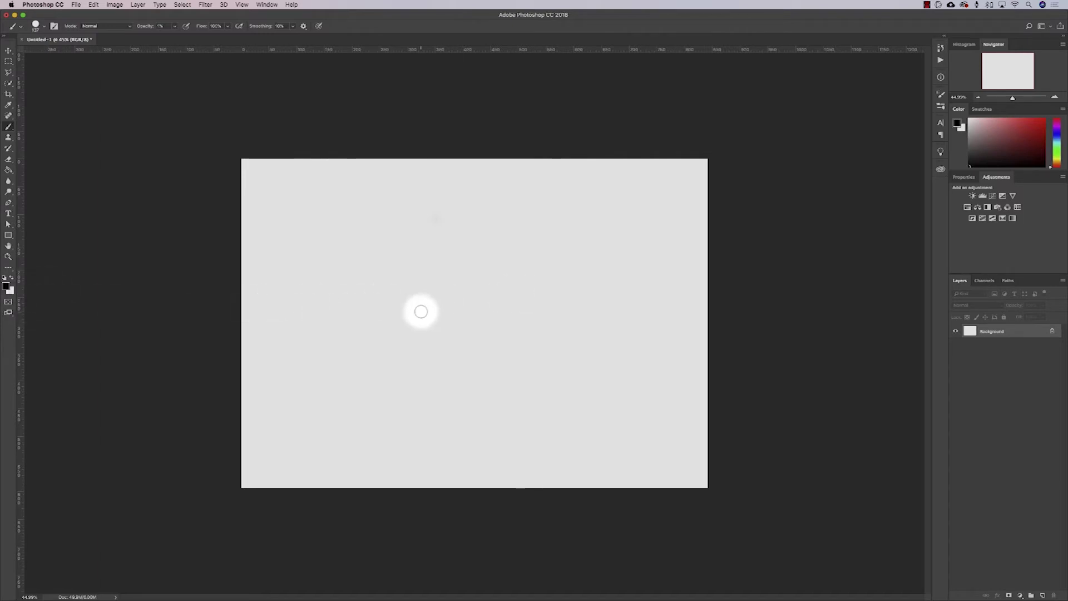
{"action": "left_click", "coordinate": [6, 286]}
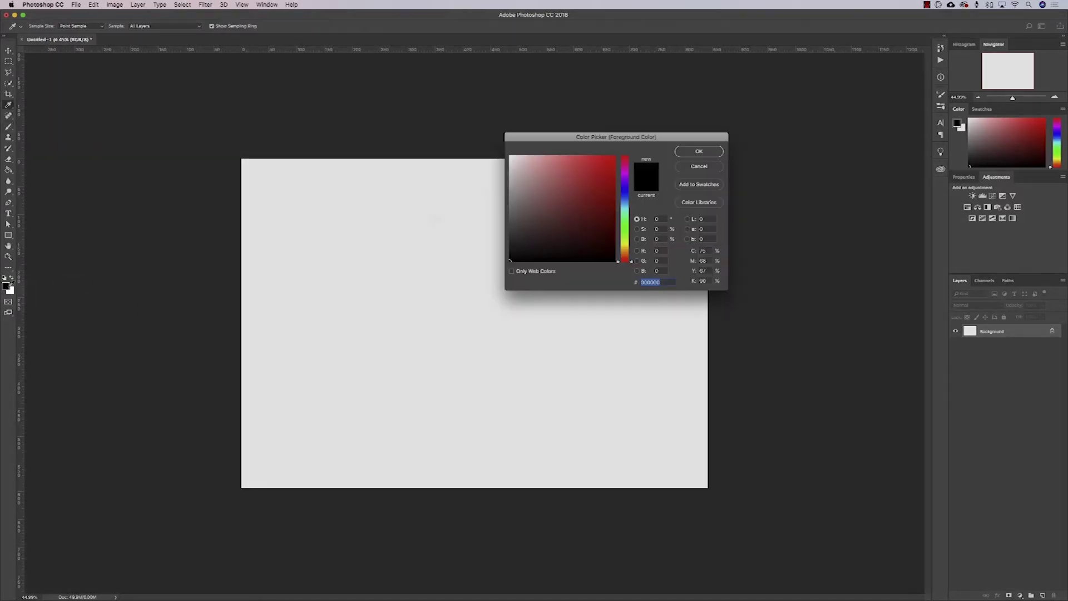
{"action": "left_click", "coordinate": [553, 181]}
{"action": "left_click", "coordinate": [710, 152]}
- Change the background colour to a saturated blue
{"action": "left_click", "coordinate": [10, 290]}
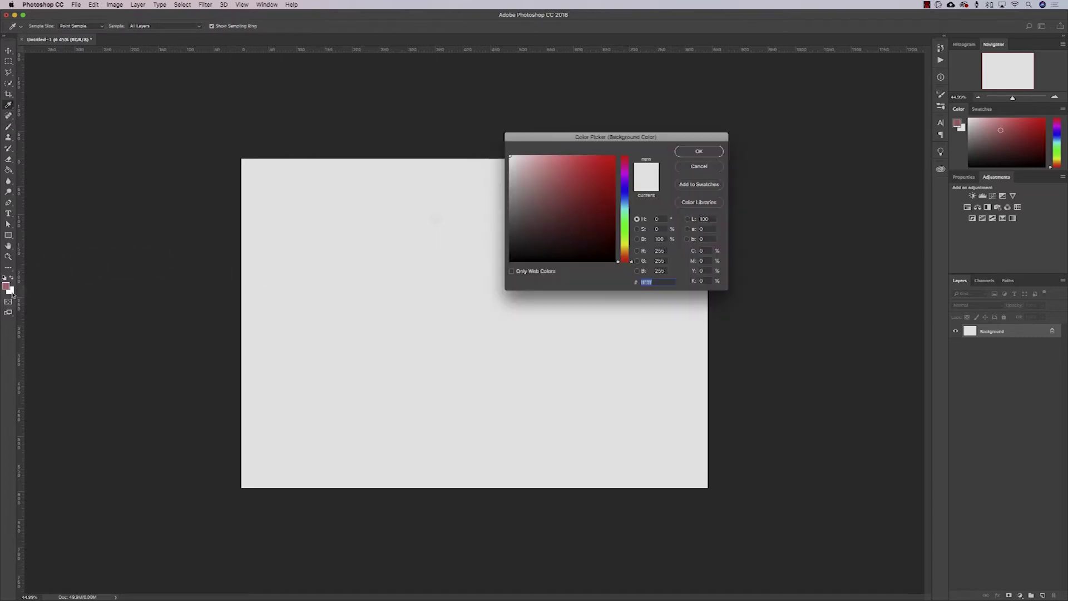
{"action": "left_click", "coordinate": [624, 192]}
{"action": "left_click", "coordinate": [598, 181]}
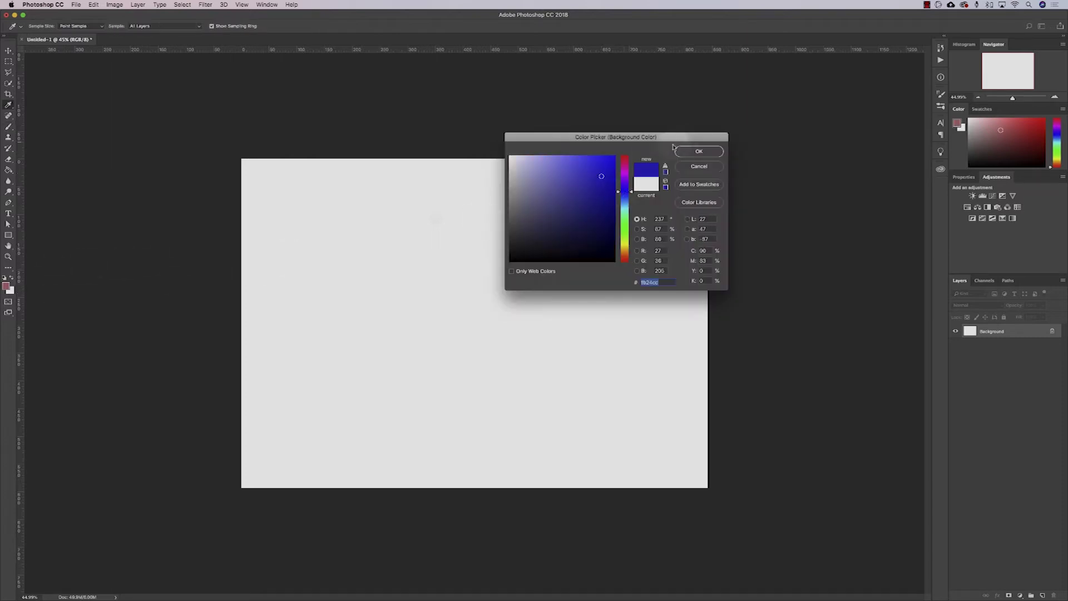
{"action": "left_click", "coordinate": [699, 152]}
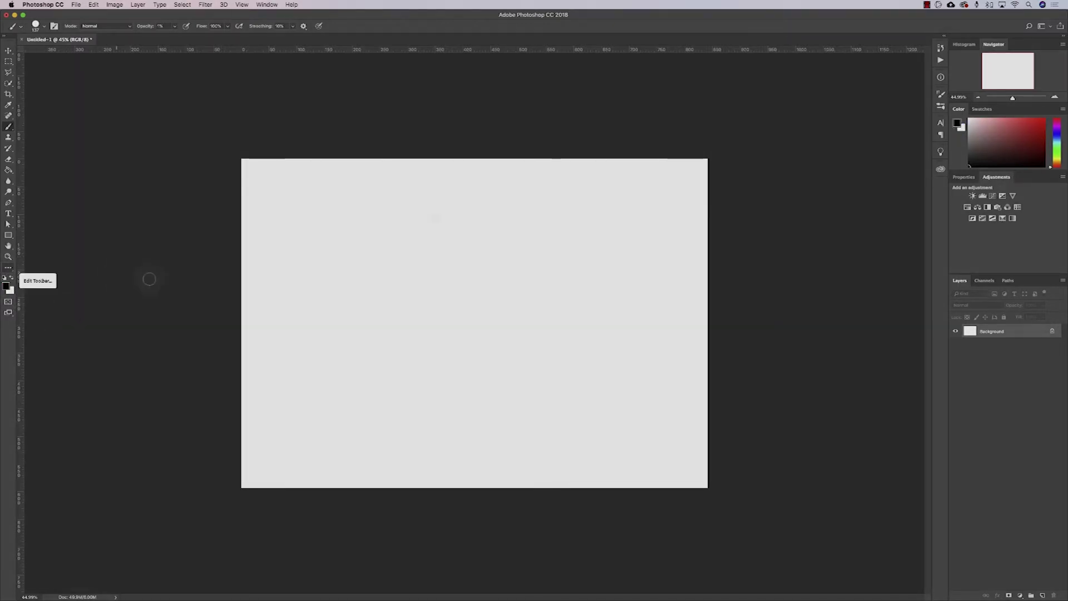
- Swap the foreground and background colours back and forth several times, ending with black in the foreground
{"action": "key", "text": "x"}
{"action": "key", "text": "x"}
{"action": "key", "text": "x"}
{"action": "key", "text": "x"}
{"action": "key", "text": "x"}
{"action": "key", "text": "x"}
{"action": "key", "text": "x"}
{"action": "key", "text": "x"}
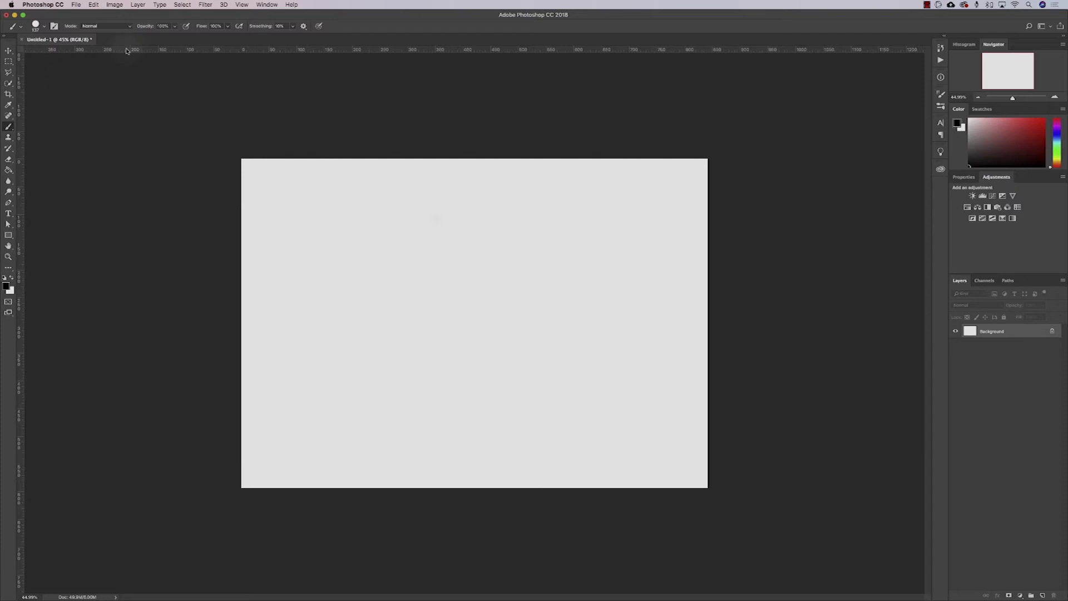
- Examine the brush presets, the Brush Settings and the list of brush blending modes
{"action": "left_click", "coordinate": [45, 27]}
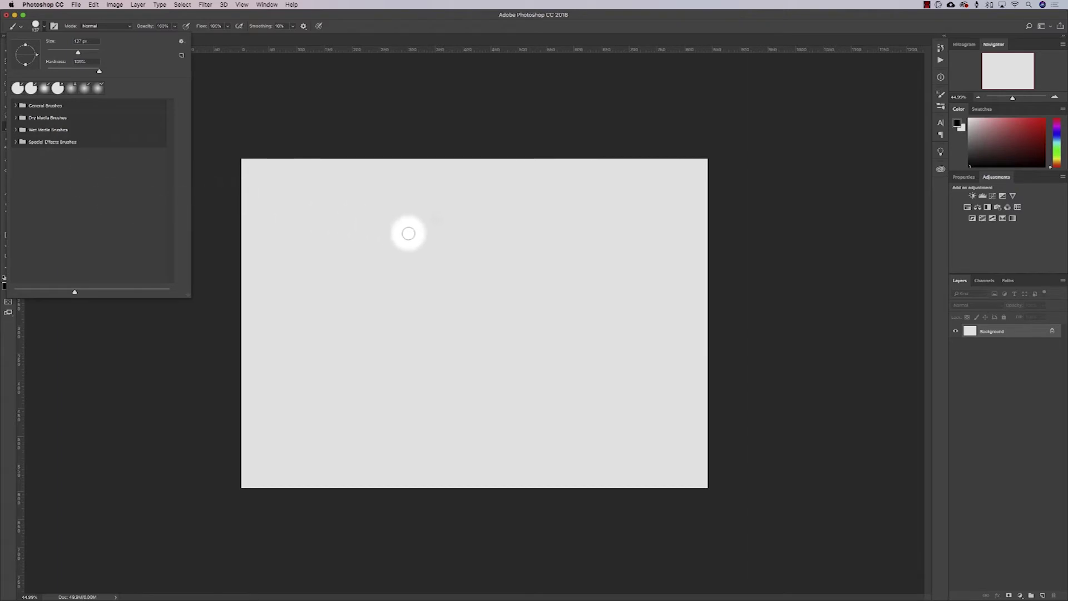
{"action": "left_click", "coordinate": [54, 26]}
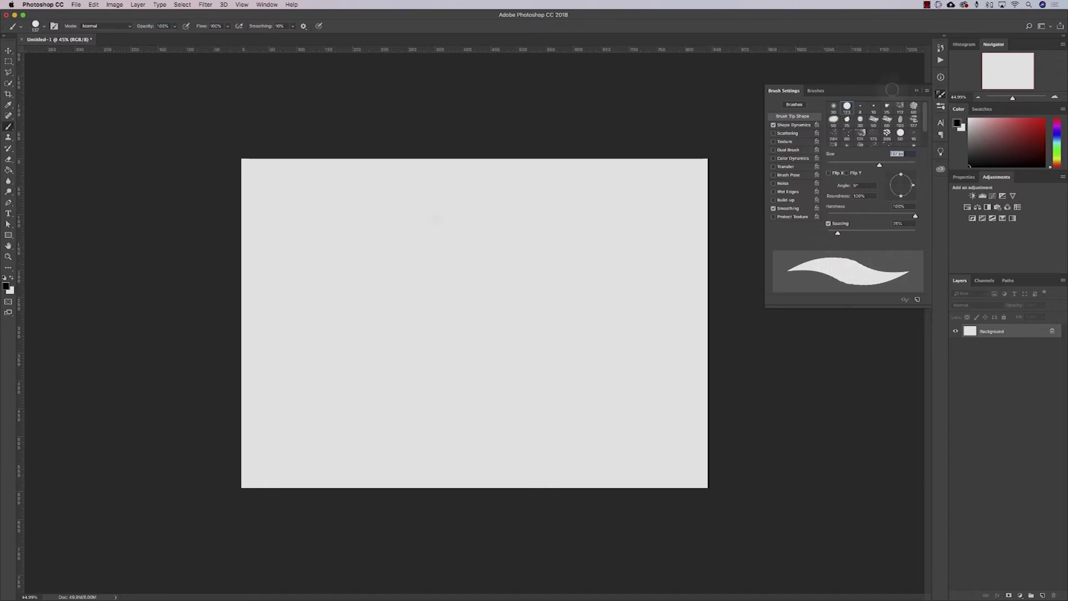
{"action": "left_click", "coordinate": [266, 5]}
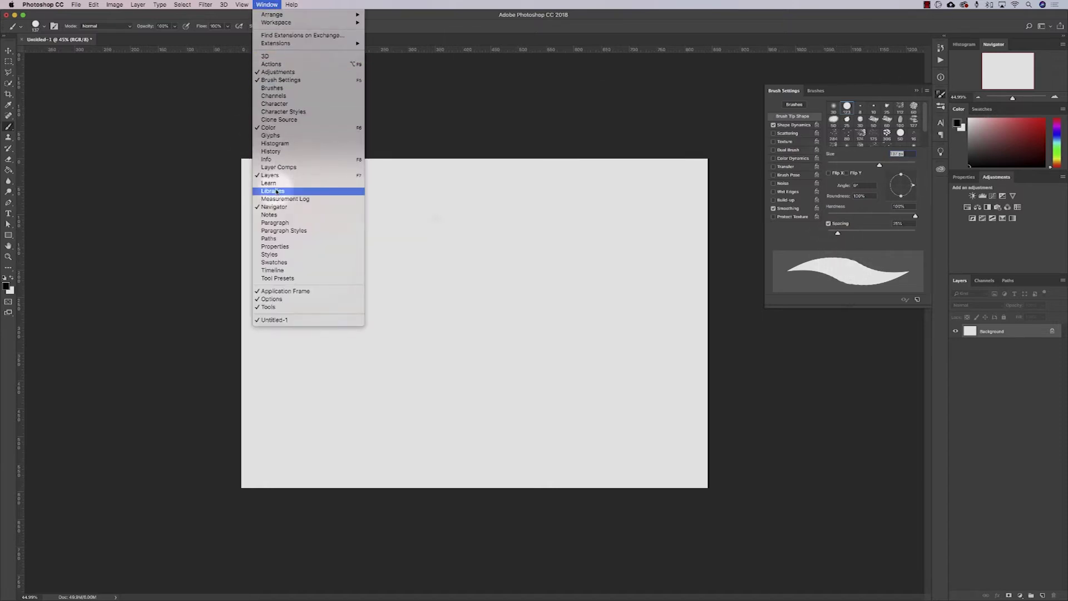
{"action": "left_click", "coordinate": [937, 101]}
{"action": "left_click", "coordinate": [939, 97]}
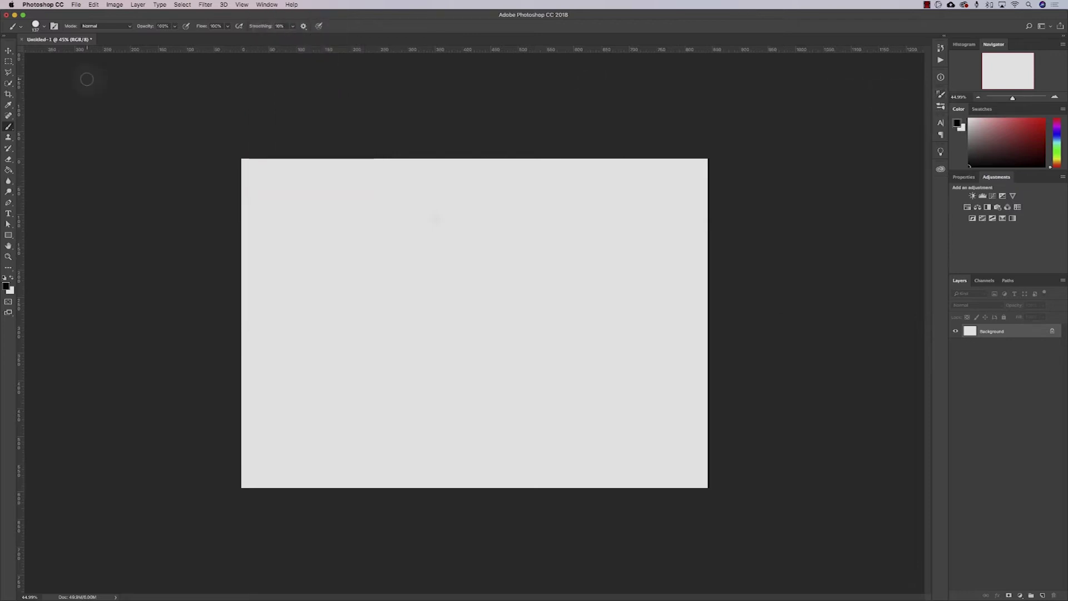
{"action": "left_click", "coordinate": [120, 27]}
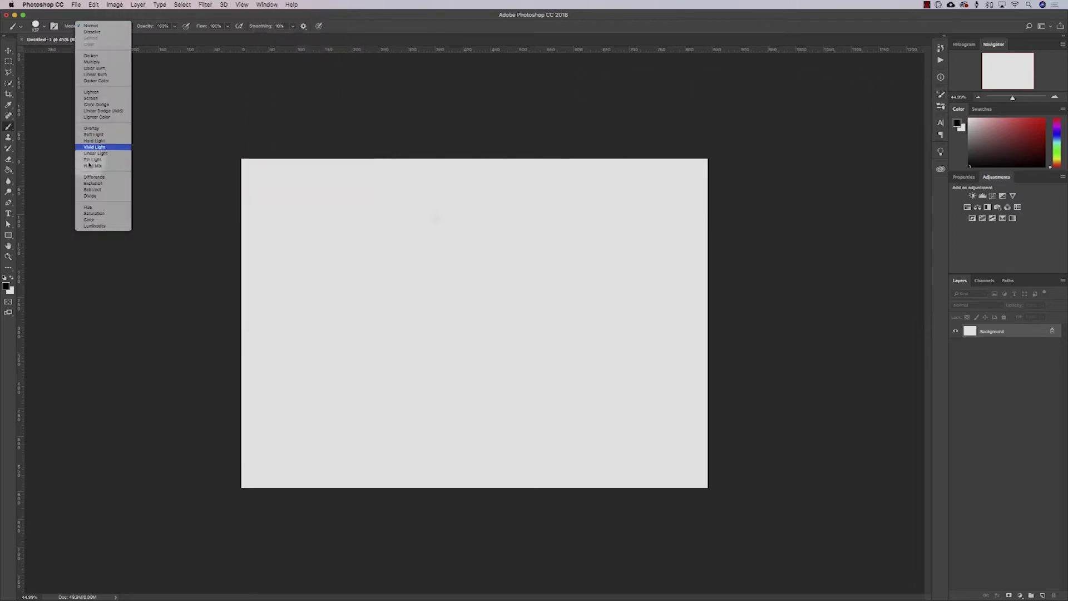
{"action": "left_click", "coordinate": [125, 13]}
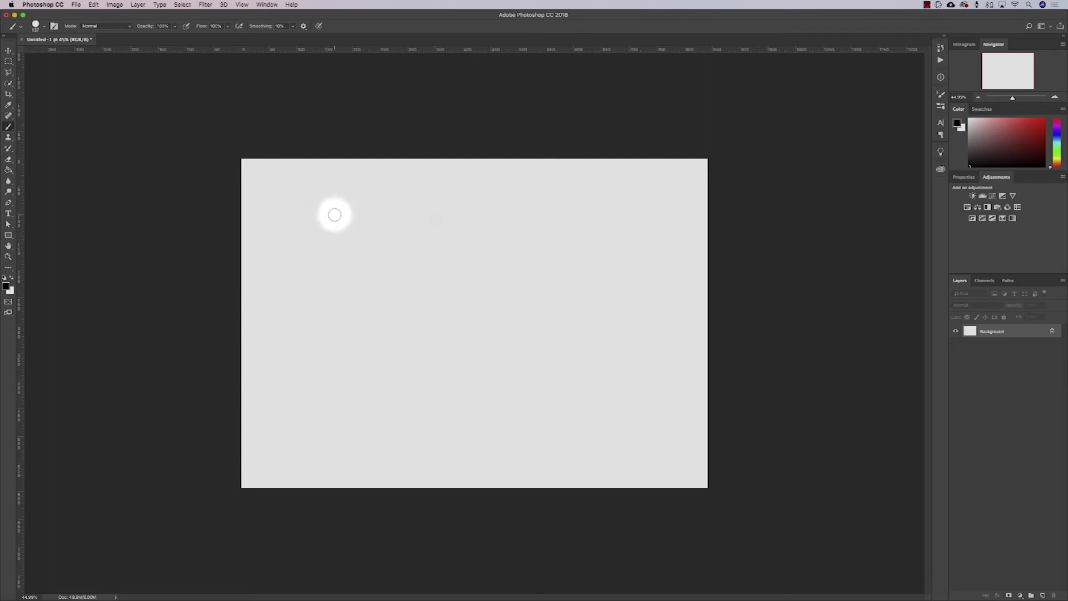
- Enlarge the brush to 600 px and stamp a solid black dab near the canvas's upper-left corner
{"action": "key", "text": "bracketright"}
{"action": "key", "text": "bracketright"}
{"action": "key", "text": "bracketright"}
{"action": "key", "text": "bracketright"}
{"action": "key", "text": "bracketright"}
{"action": "key", "text": "bracketright"}
{"action": "key", "text": "bracketright"}
{"action": "key", "text": "bracketright"}
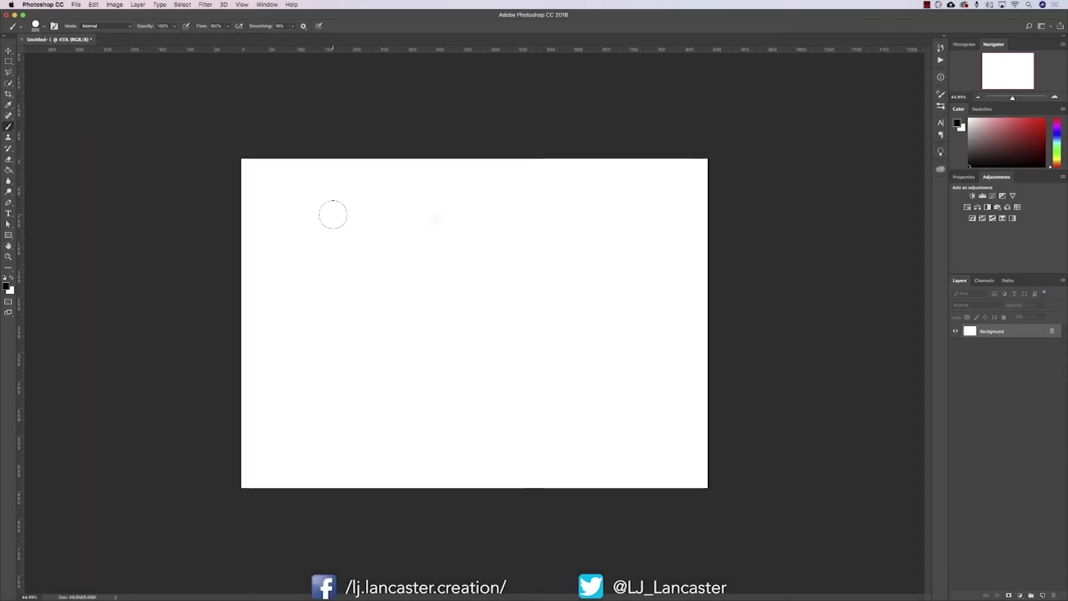
{"action": "left_click", "coordinate": [294, 221]}
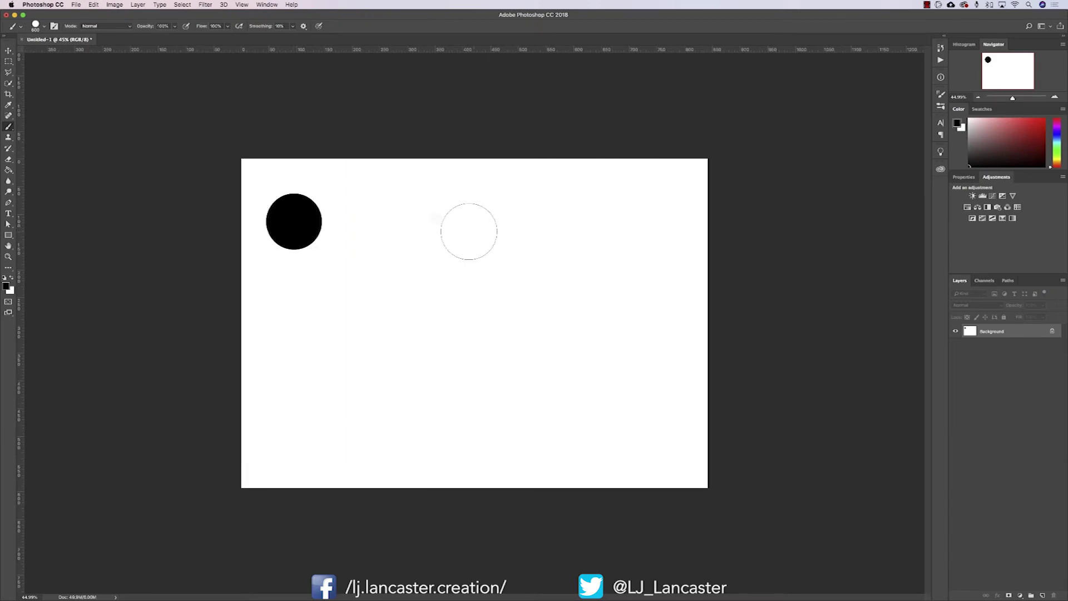
- Lower the brush opacity to about half and stamp a grey dab beside the black one
{"action": "left_click", "coordinate": [175, 26]}
{"action": "left_click", "coordinate": [155, 37]}
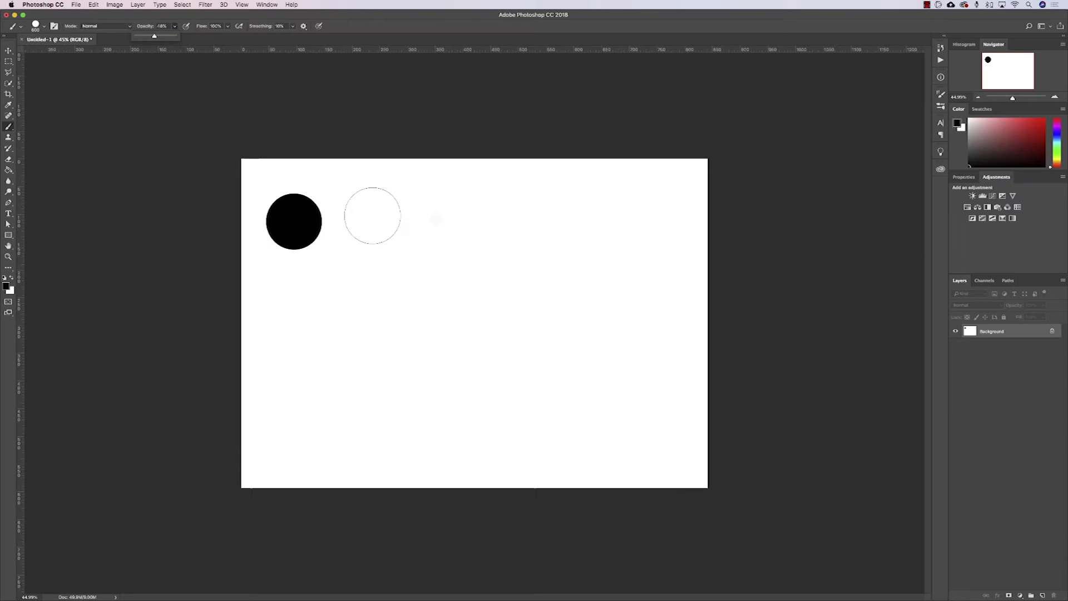
{"action": "left_click", "coordinate": [388, 225]}
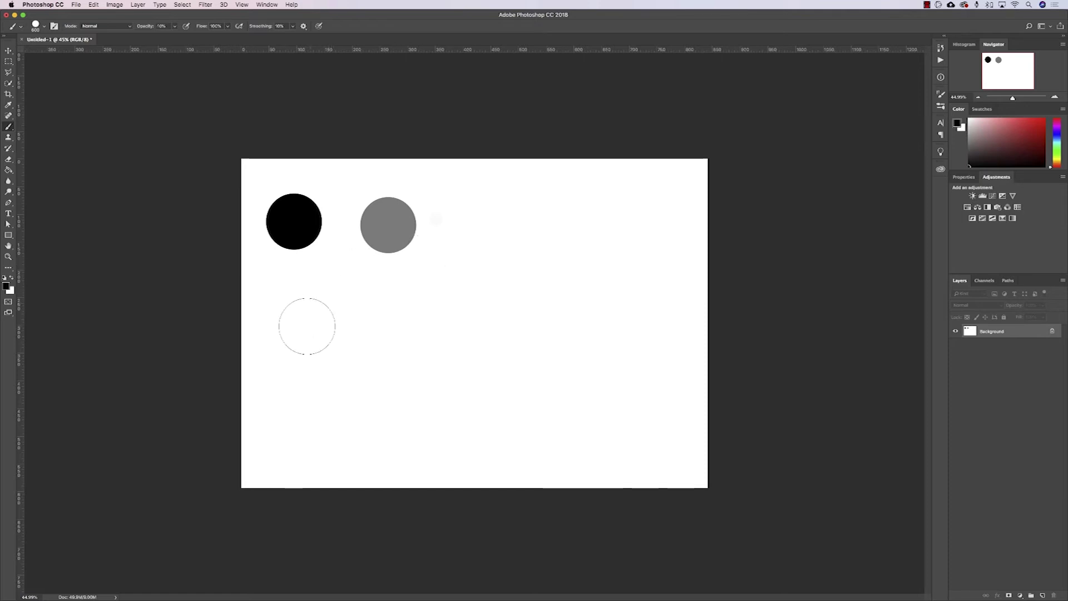
- Stamp a row of four dabs below the first ones at 10%, 20%, 30% and 40% brush opacity
{"action": "key", "text": "1"}
{"action": "left_click", "coordinate": [284, 338]}
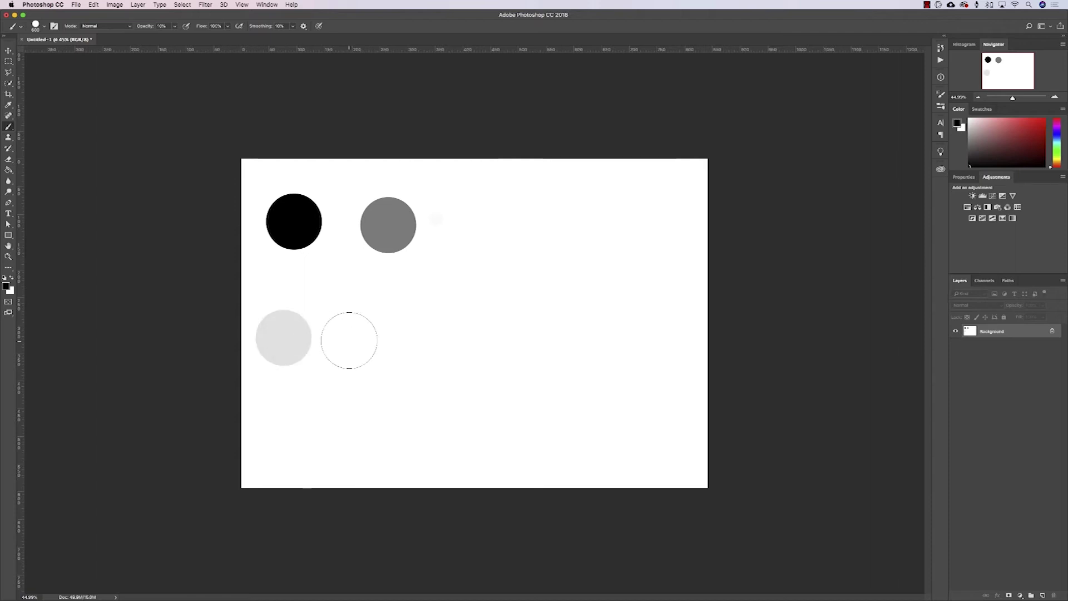
{"action": "left_click", "coordinate": [345, 338]}
{"action": "key", "text": "3"}
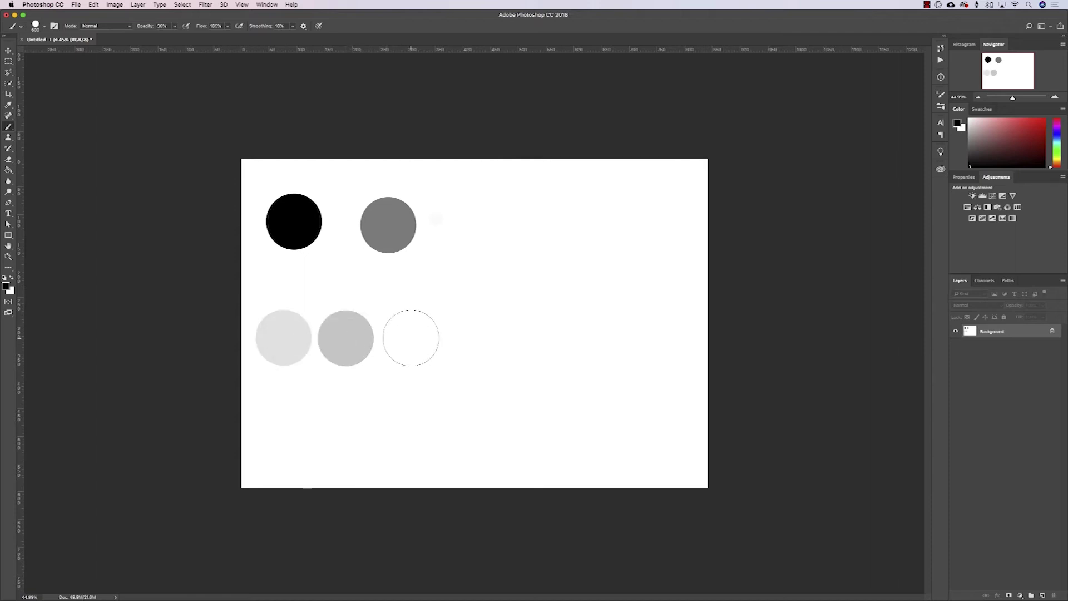
{"action": "left_click", "coordinate": [411, 338]}
{"action": "key", "text": "4"}
{"action": "left_click", "coordinate": [472, 337]}
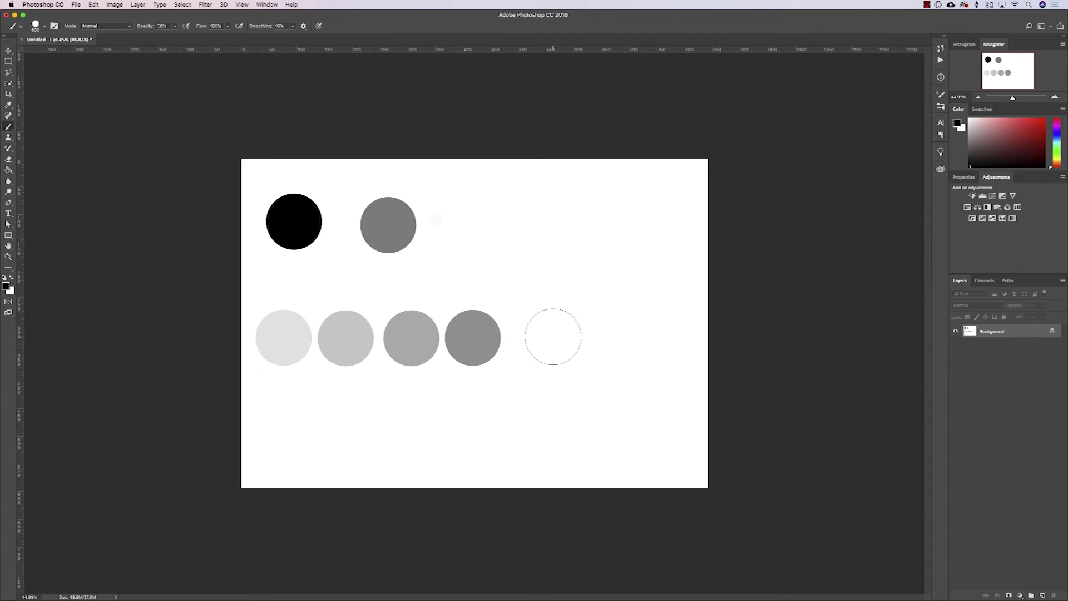
- Add three overlapping dabs at the end of the row at 50%, 60% and 70% brush opacity
{"action": "key", "text": "5"}
{"action": "left_click", "coordinate": [539, 341]}
{"action": "left_click", "coordinate": [591, 338]}
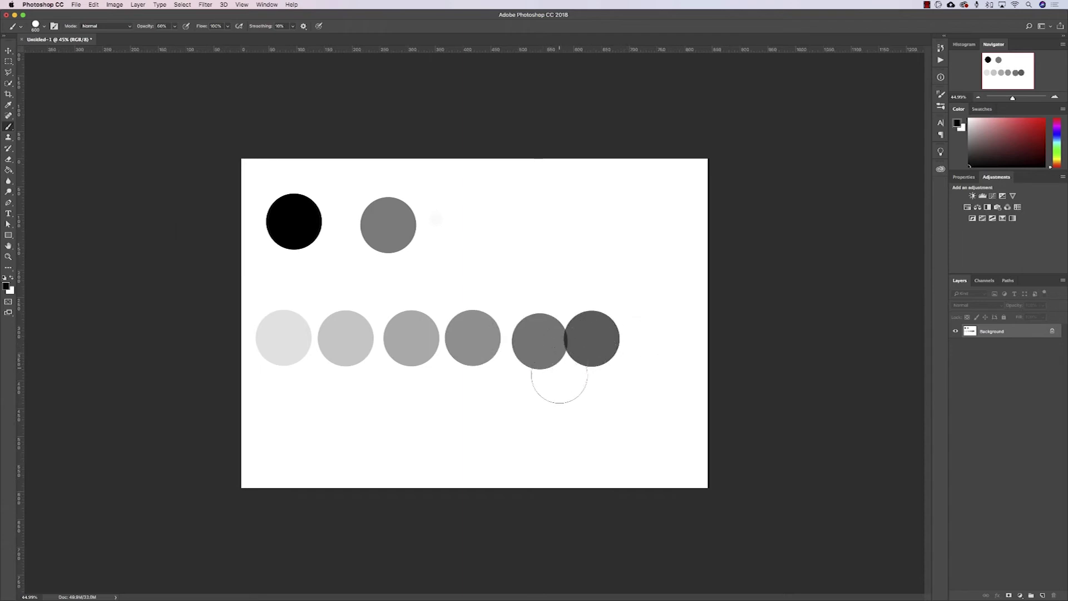
{"action": "left_click", "coordinate": [567, 379]}
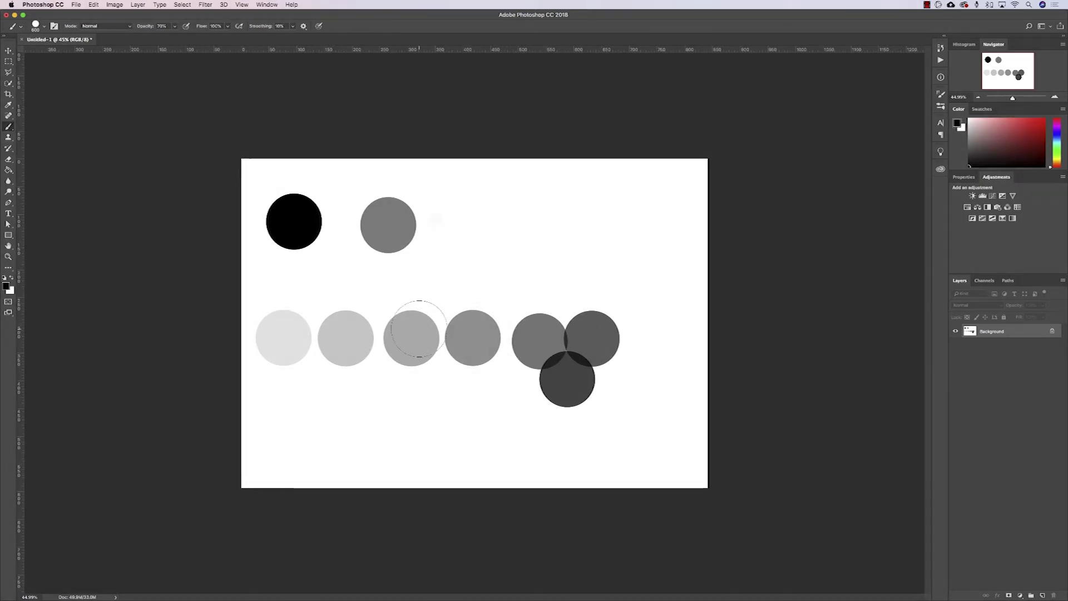
- Set the brush opacity to 100%, reduce the flow, and paint one overlapping, built-up black patch at the canvas's upper right
{"action": "left_click", "coordinate": [227, 27]}
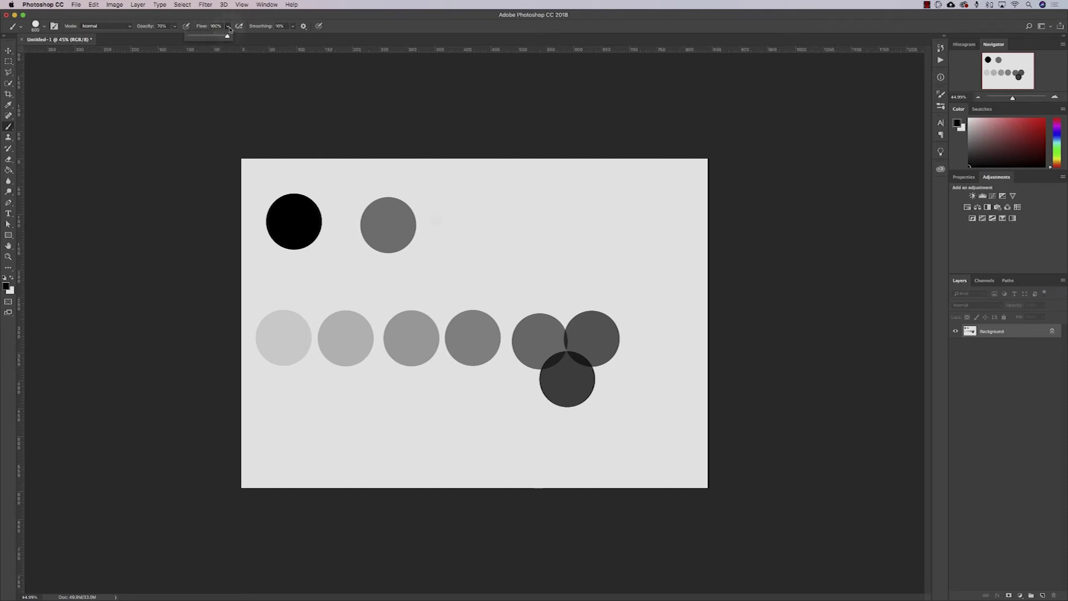
{"action": "left_click", "coordinate": [228, 27]}
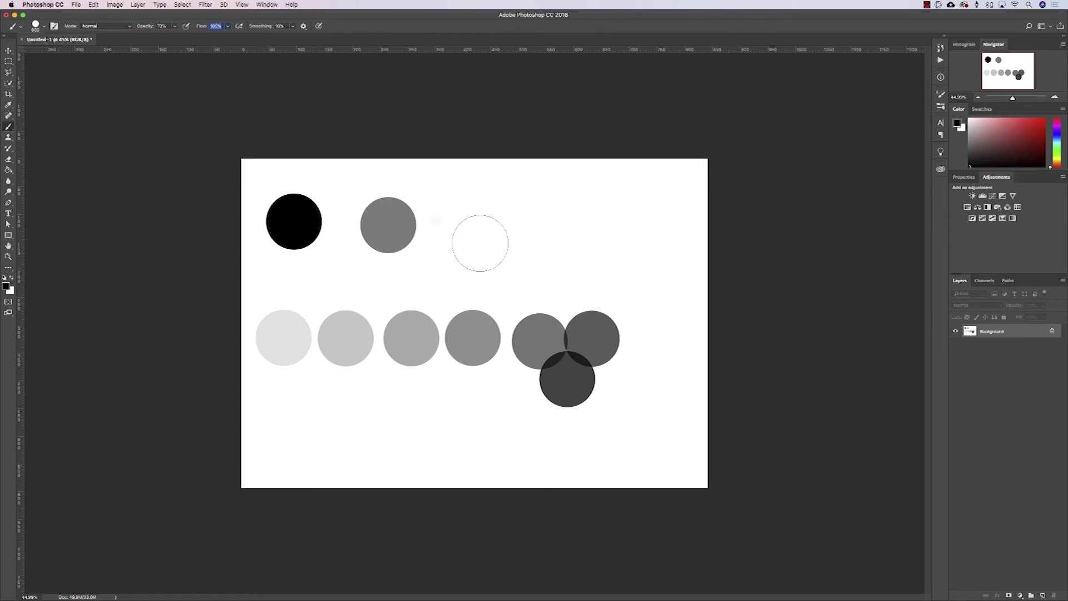
{"action": "left_click", "coordinate": [175, 26]}
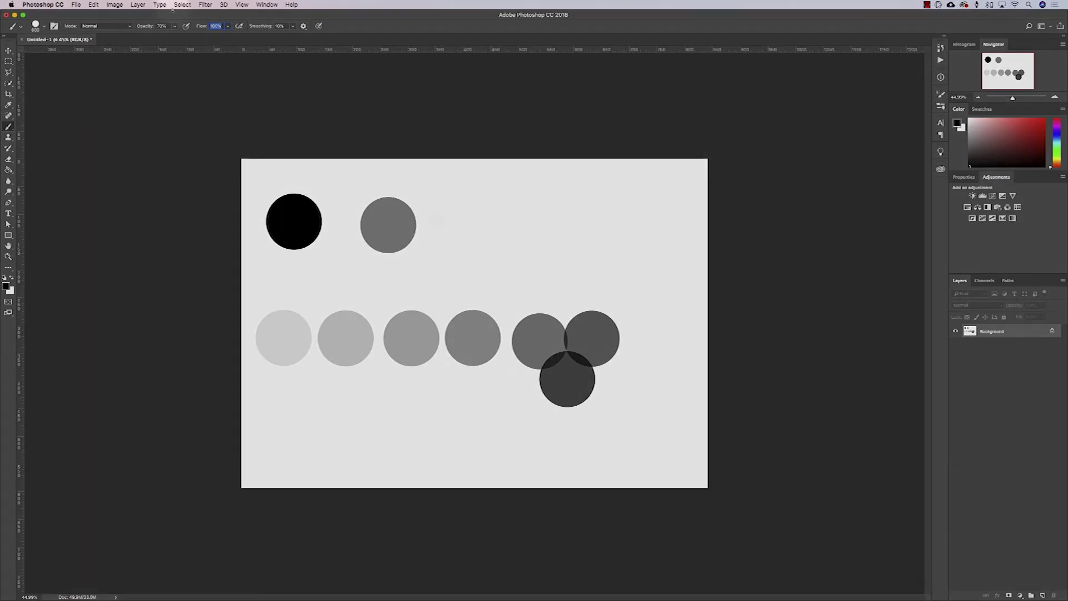
{"action": "left_click", "coordinate": [226, 26]}
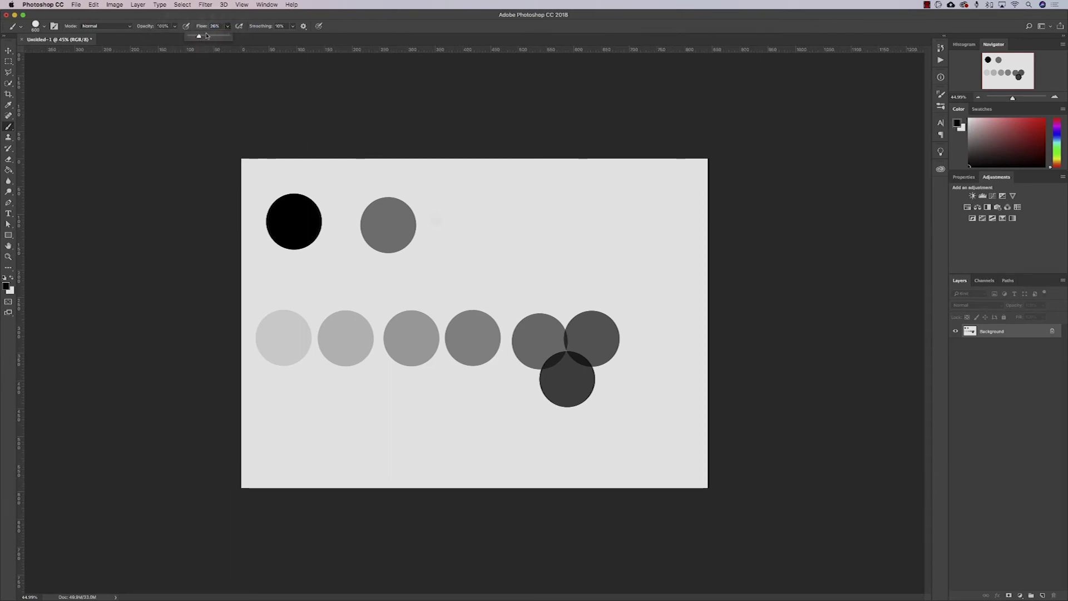
{"action": "left_click", "coordinate": [368, 32]}
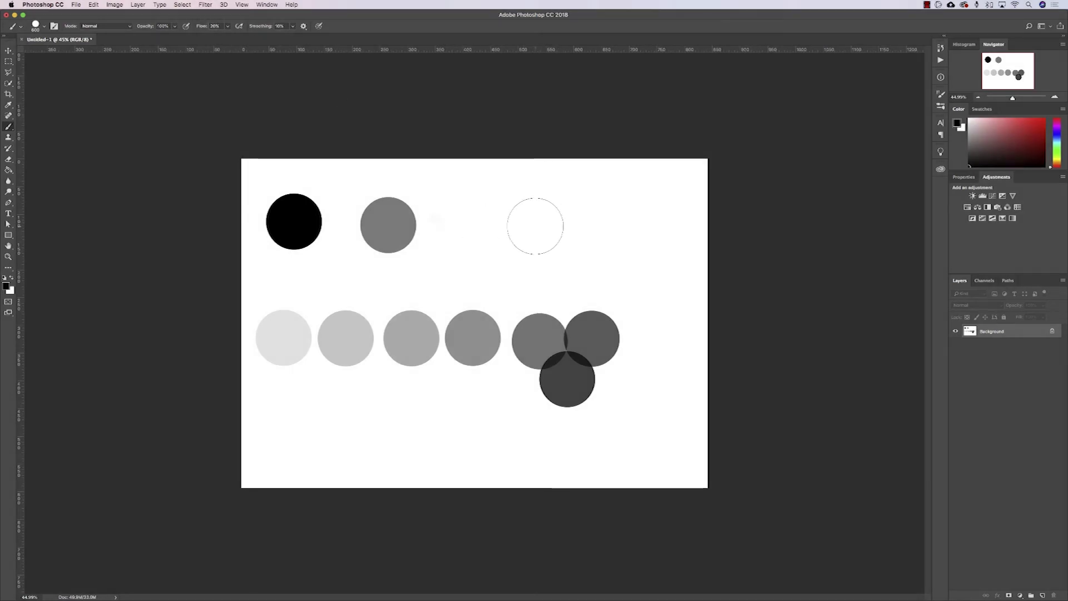
{"action": "mouse_move", "coordinate": [535, 225]}
{"action": "left_mouse_down"}
{"action": "mouse_move", "coordinate": [482, 238]}
{"action": "mouse_move", "coordinate": [492, 260]}
{"action": "mouse_move", "coordinate": [568, 268]}
{"action": "mouse_move", "coordinate": [590, 244]}
{"action": "mouse_move", "coordinate": [495, 223]}
{"action": "mouse_move", "coordinate": [517, 269]}
{"action": "mouse_move", "coordinate": [520, 223]}
{"action": "mouse_move", "coordinate": [521, 262]}
{"action": "mouse_move", "coordinate": [537, 229]}
{"action": "mouse_move", "coordinate": [532, 251]}
{"action": "mouse_move", "coordinate": [501, 238]}
{"action": "mouse_move", "coordinate": [516, 218]}
{"action": "mouse_move", "coordinate": [531, 257]}
{"action": "mouse_move", "coordinate": [514, 246]}
{"action": "mouse_move", "coordinate": [521, 220]}
{"action": "mouse_move", "coordinate": [543, 232]}
{"action": "mouse_move", "coordinate": [524, 244]}
{"action": "left_mouse_up"}
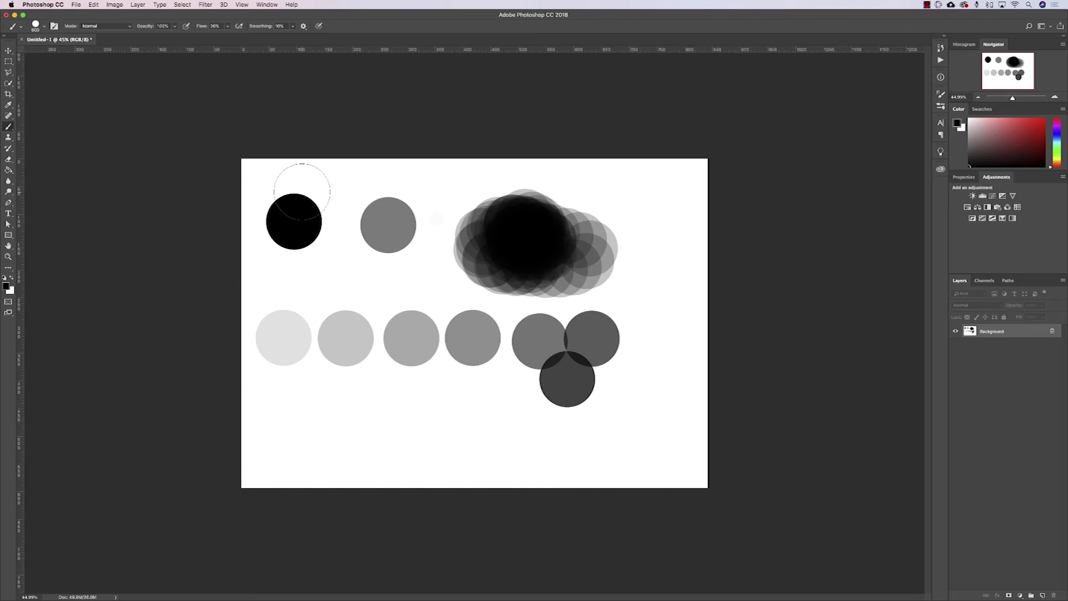
- Revert the image to its initial history state and paint a broad, overlapping horizontal stroke across the upper canvas at 10% flow
{"action": "left_click", "coordinate": [940, 48]}
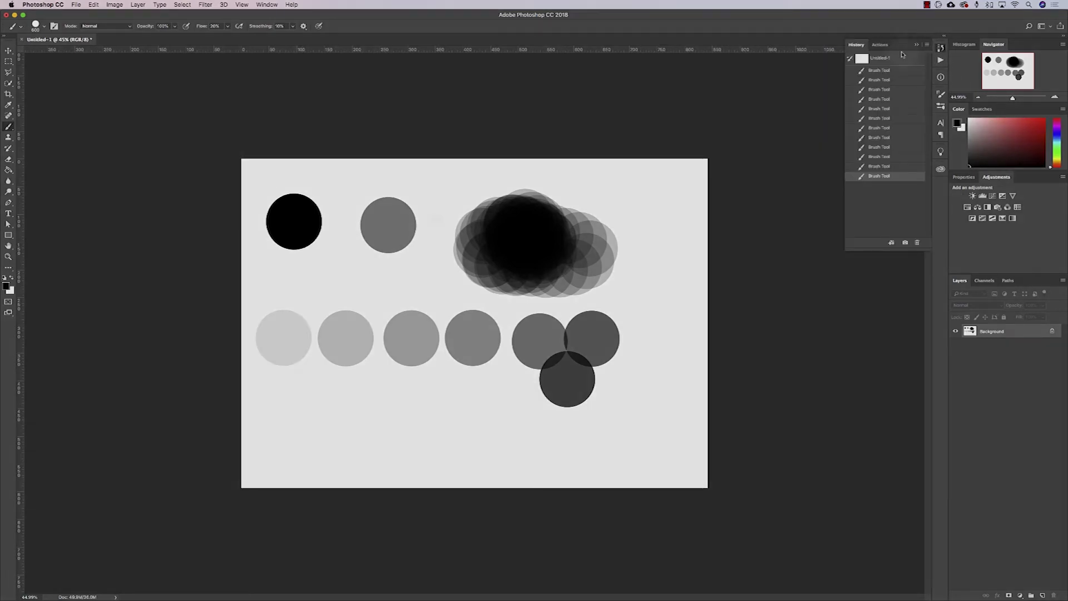
{"action": "left_click", "coordinate": [902, 57]}
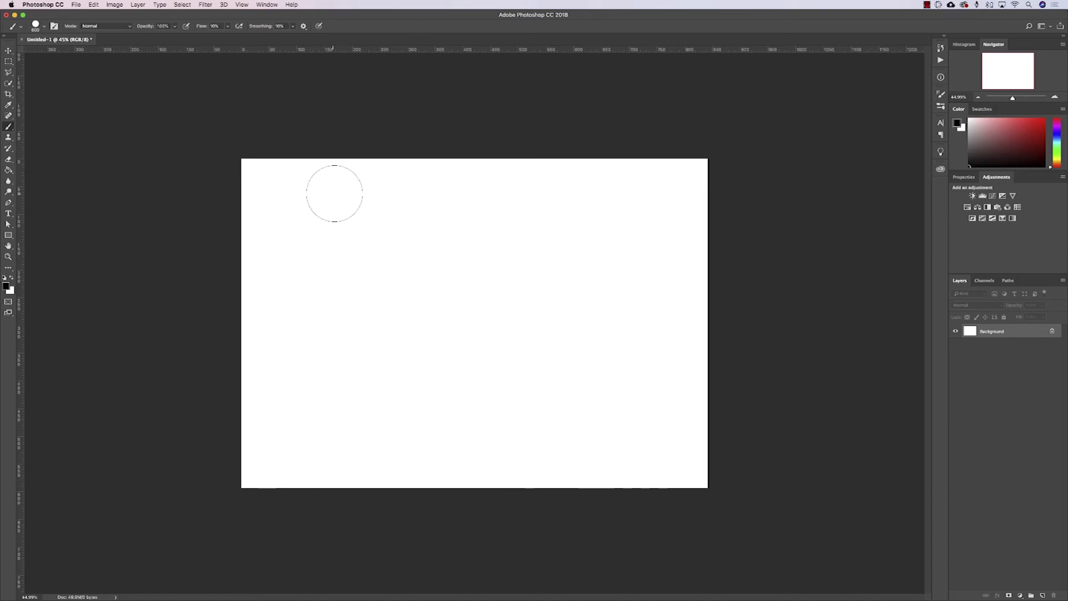
{"action": "mouse_move", "coordinate": [286, 211]}
{"action": "left_mouse_down"}
{"action": "mouse_move", "coordinate": [674, 222]}
{"action": "mouse_move", "coordinate": [654, 222]}
{"action": "left_mouse_up"}
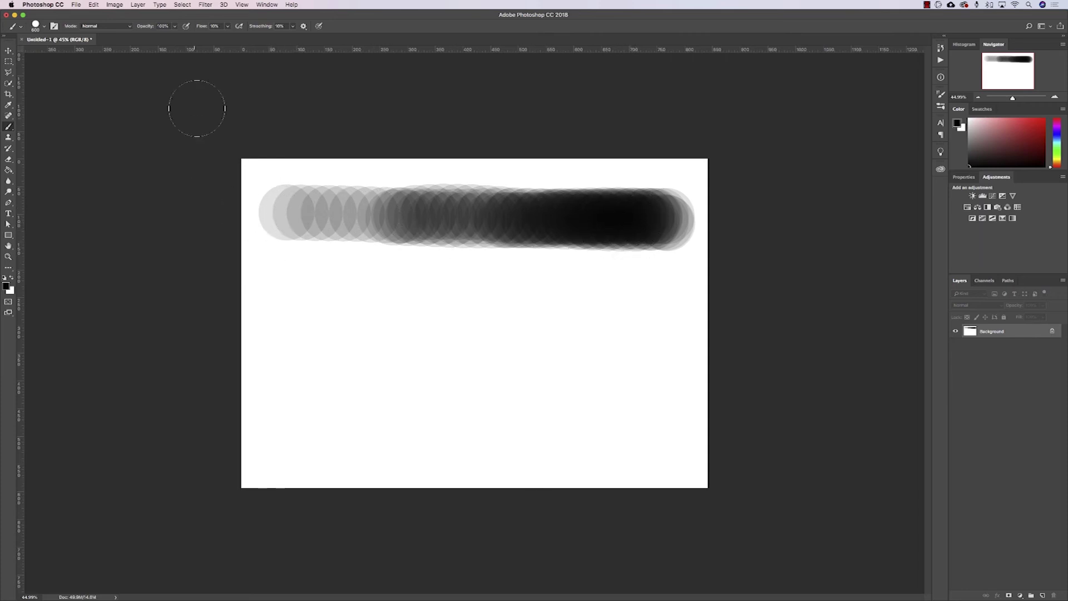
- Lower the brush opacity to about 53% and paint a horizontal stroke across the lower half of the canvas
{"action": "left_click", "coordinate": [175, 27]}
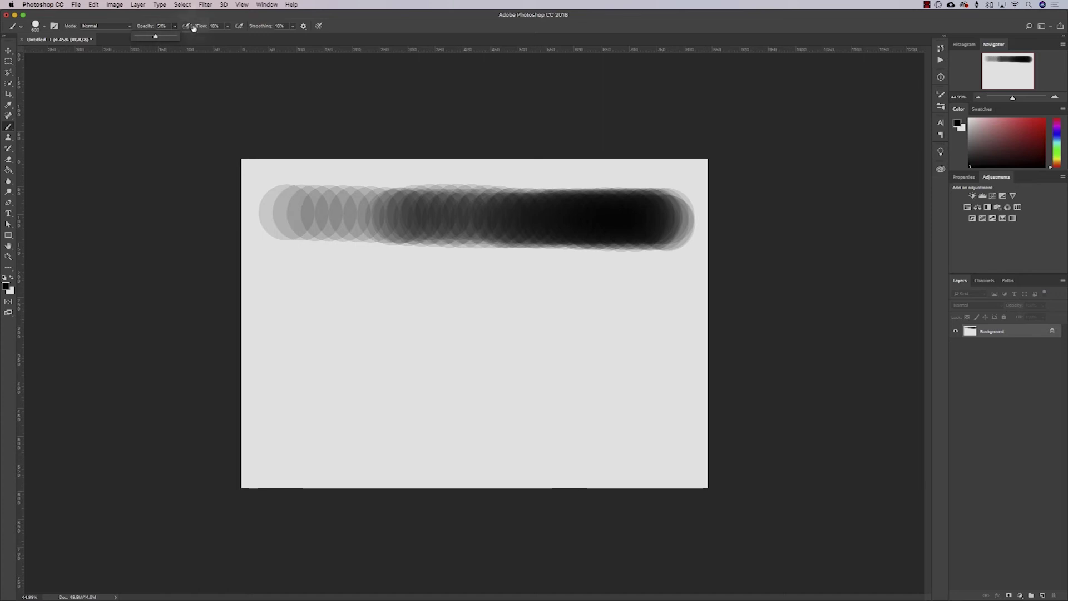
{"action": "left_click", "coordinate": [439, 27]}
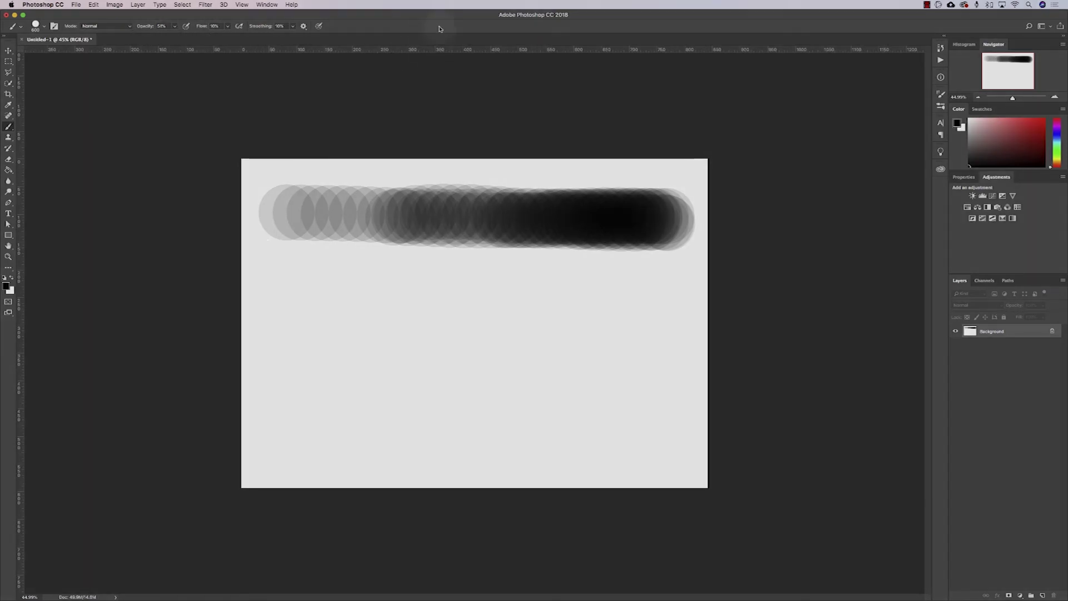
{"action": "left_click", "coordinate": [300, 374]}
{"action": "mouse_move", "coordinate": [299, 375]}
{"action": "left_mouse_down"}
{"action": "mouse_move", "coordinate": [675, 383]}
{"action": "mouse_move", "coordinate": [567, 379]}
{"action": "mouse_move", "coordinate": [650, 380]}
{"action": "mouse_move", "coordinate": [570, 378]}
{"action": "mouse_move", "coordinate": [634, 381]}
{"action": "mouse_move", "coordinate": [584, 382]}
{"action": "left_mouse_up"}
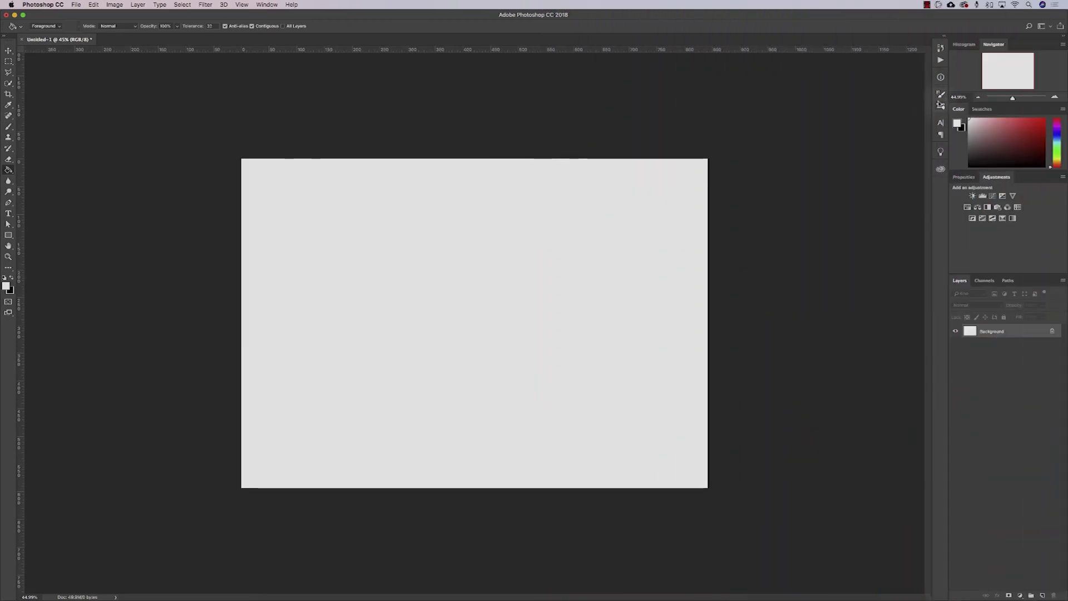
- Switch to the Brush tool, display the detailed Brush Settings, and enlarge their area to show all the brush tips
{"action": "left_click", "coordinate": [940, 107]}
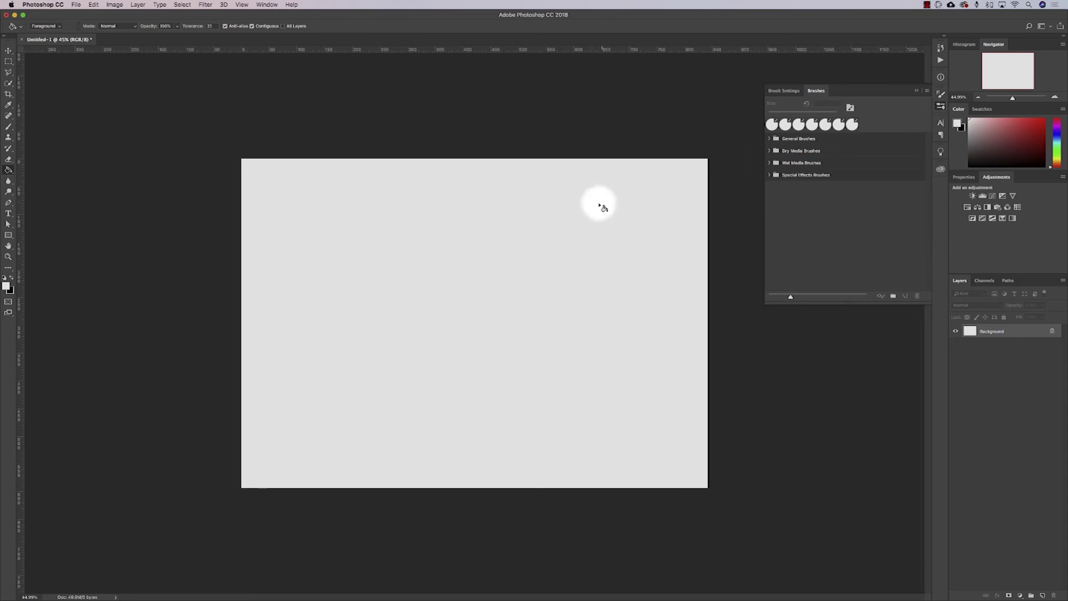
{"action": "key", "text": "b"}
{"action": "right_click", "coordinate": [512, 263]}
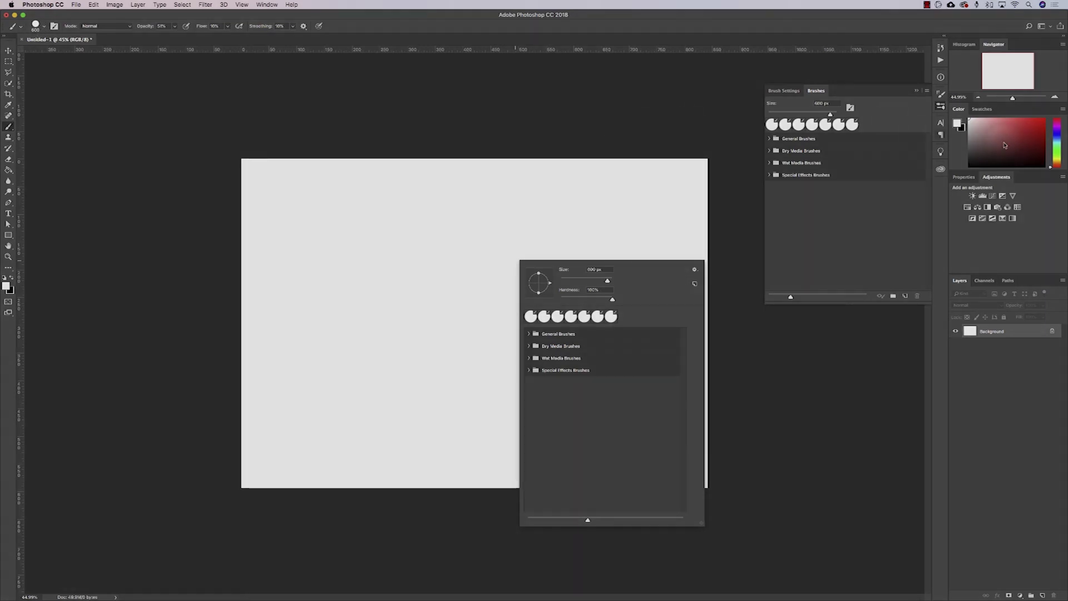
{"action": "left_click", "coordinate": [940, 94]}
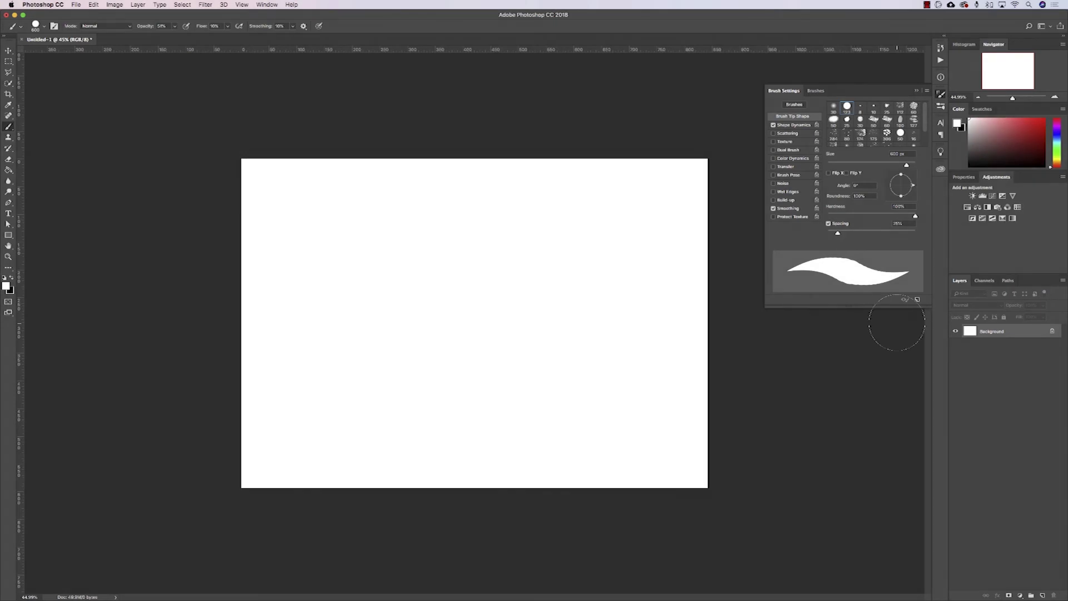
{"action": "left_click_drag", "start_coordinate": [846, 306], "coordinate": [846, 366]}
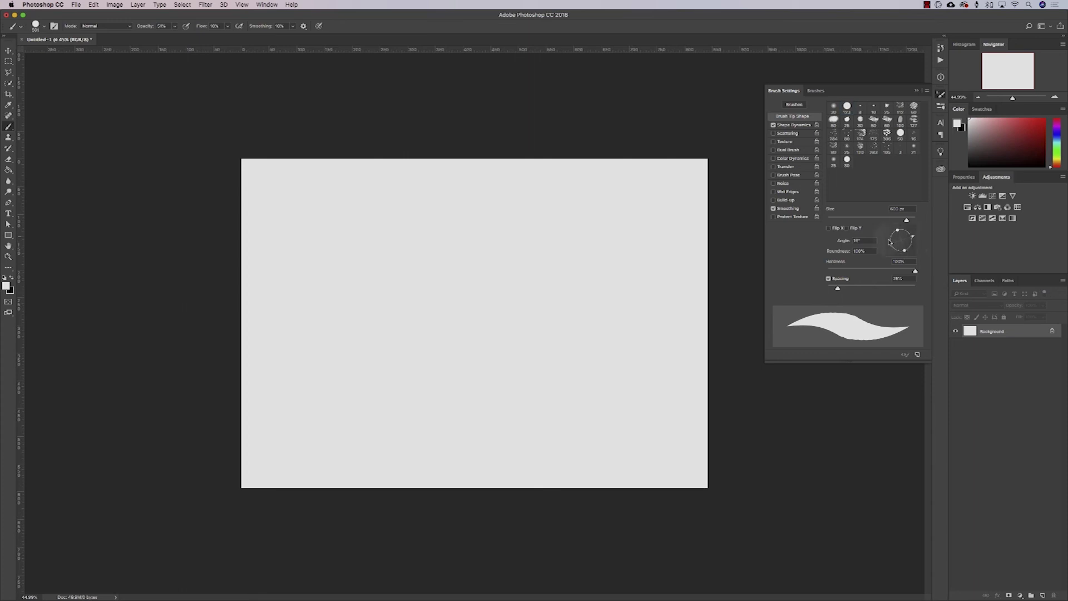
- Reshape the round brush tip into a tilted ellipse at about 50° with 43% roundness
{"action": "right_click", "coordinate": [486, 273]}
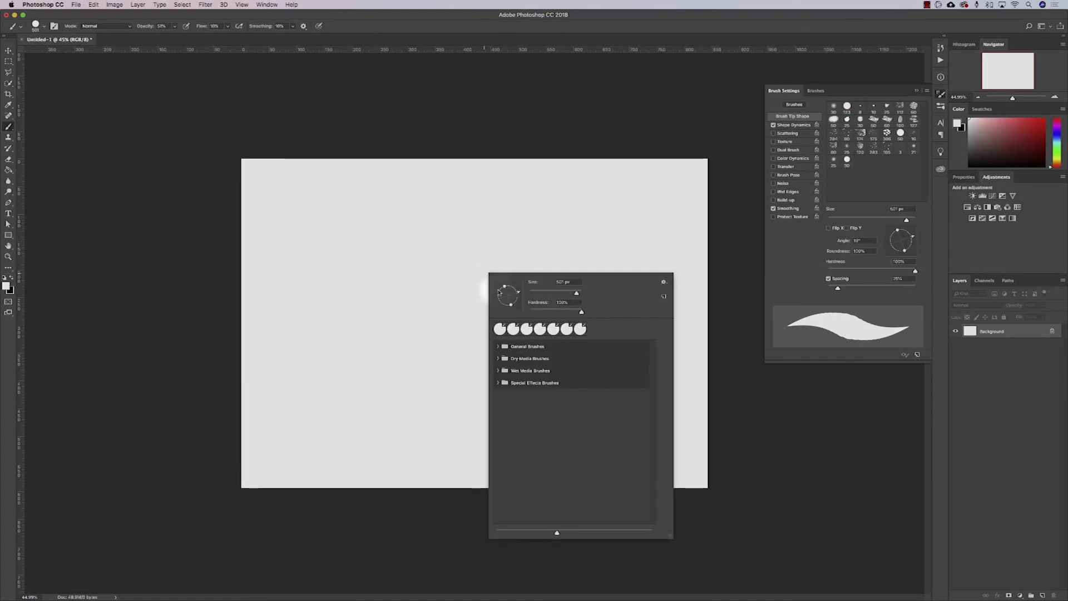
{"action": "left_click_drag", "start_coordinate": [518, 290], "coordinate": [517, 294]}
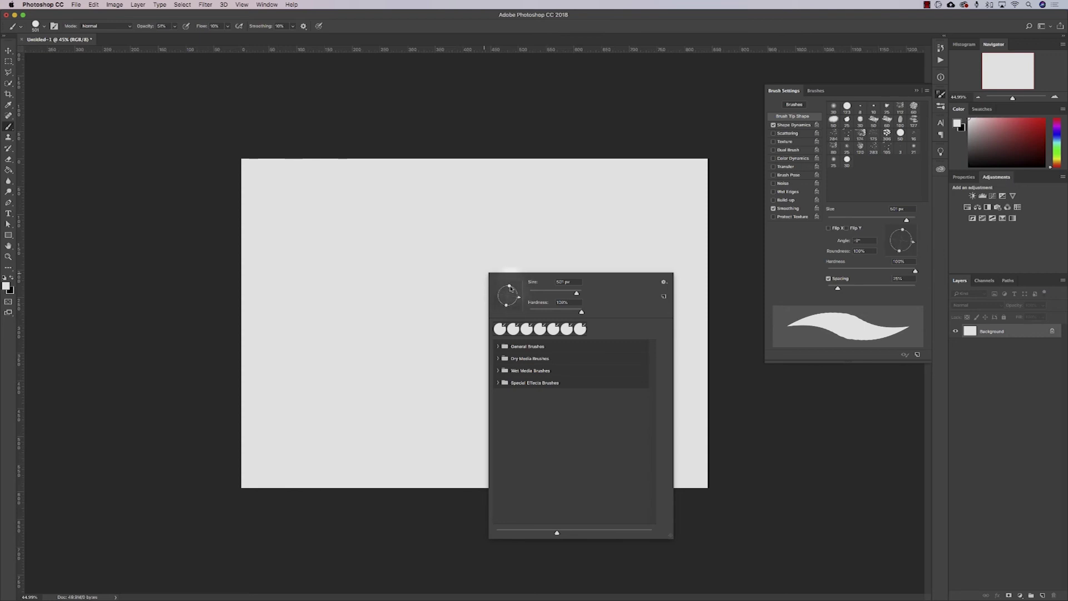
{"action": "left_click_drag", "start_coordinate": [509, 292], "coordinate": [516, 286]}
- Swap the foreground colour to black and paint three roughly horizontal strokes down the canvas with the elliptical brush
{"action": "left_click_drag", "start_coordinate": [293, 216], "coordinate": [541, 229]}
{"action": "key", "text": "x"}
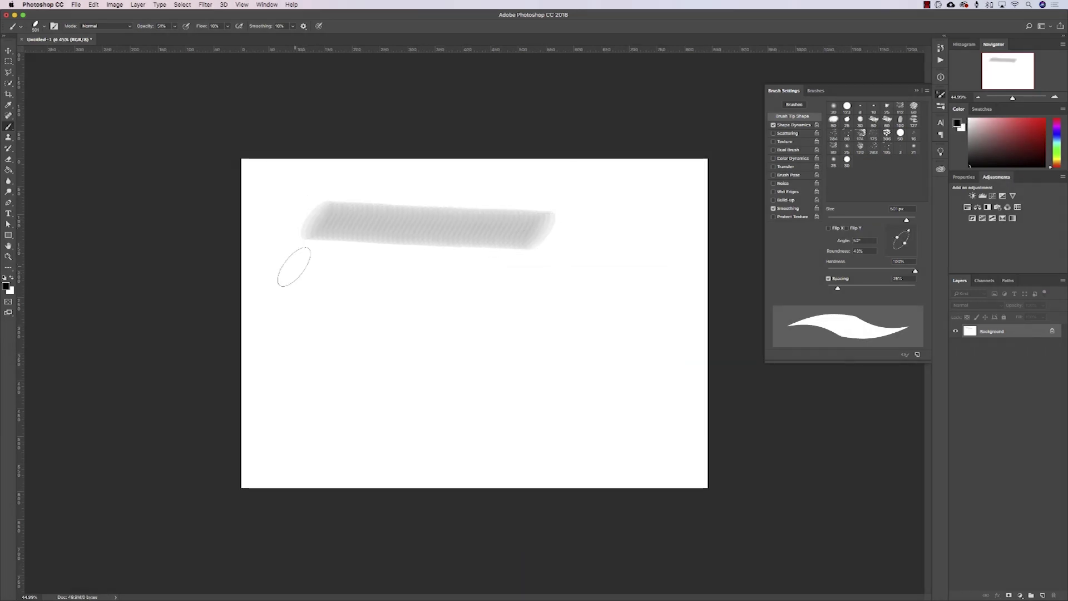
{"action": "left_click_drag", "start_coordinate": [295, 268], "coordinate": [542, 291]}
{"action": "left_click_drag", "start_coordinate": [324, 384], "coordinate": [625, 405]}
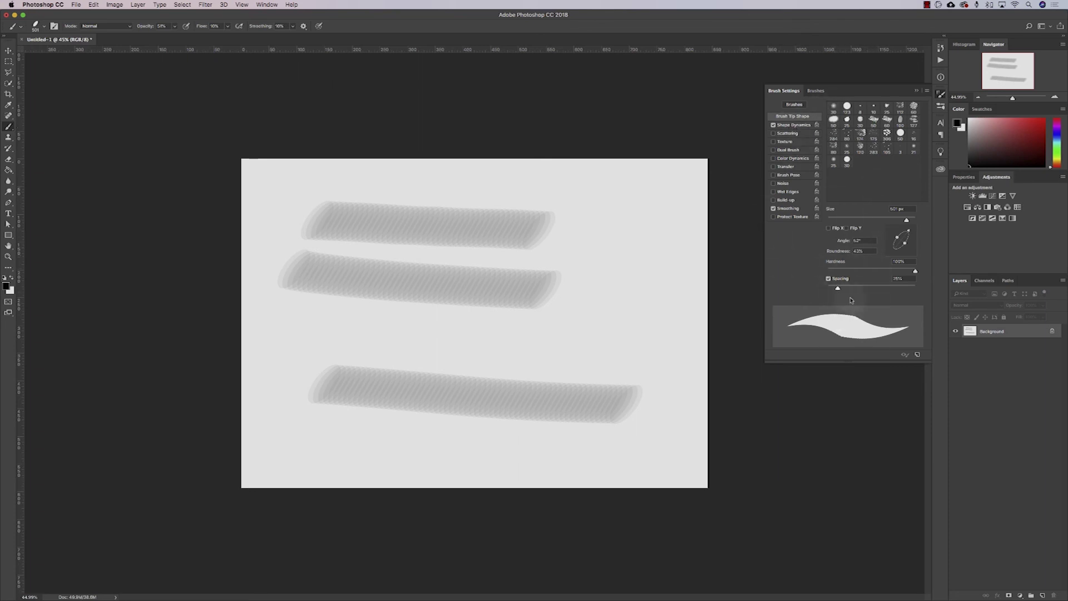
- Enable Scattering with scatter at about 341% and paint scattered dabs between the two lower strokes
{"action": "right_click", "coordinate": [545, 286]}
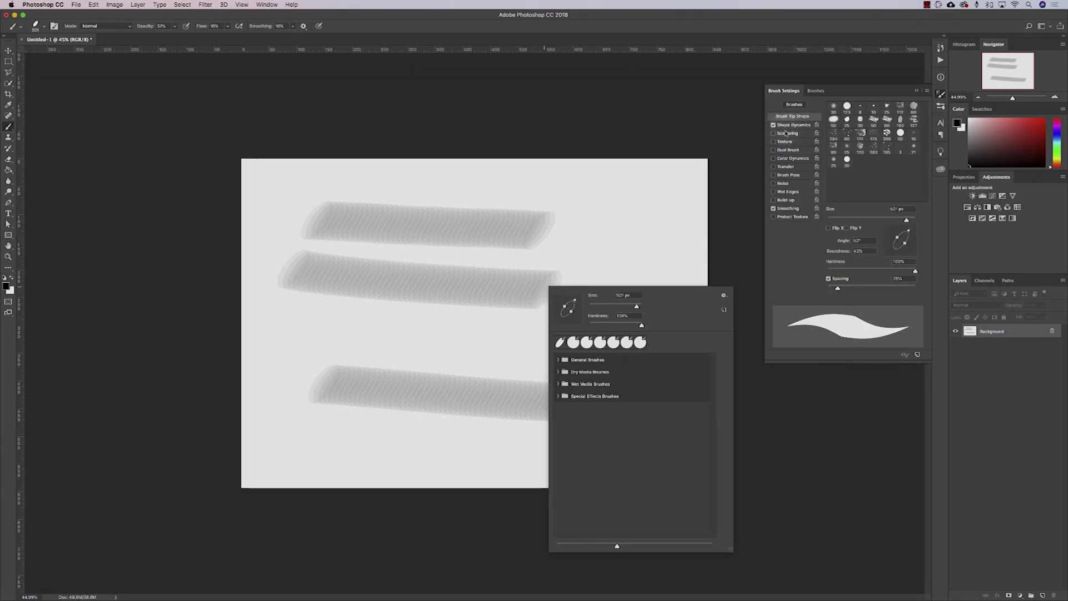
{"action": "left_click", "coordinate": [786, 133]}
{"action": "left_click_drag", "start_coordinate": [831, 114], "coordinate": [857, 114]}
{"action": "left_click_drag", "start_coordinate": [451, 356], "coordinate": [603, 324]}
{"action": "left_click_drag", "start_coordinate": [358, 341], "coordinate": [564, 342]}
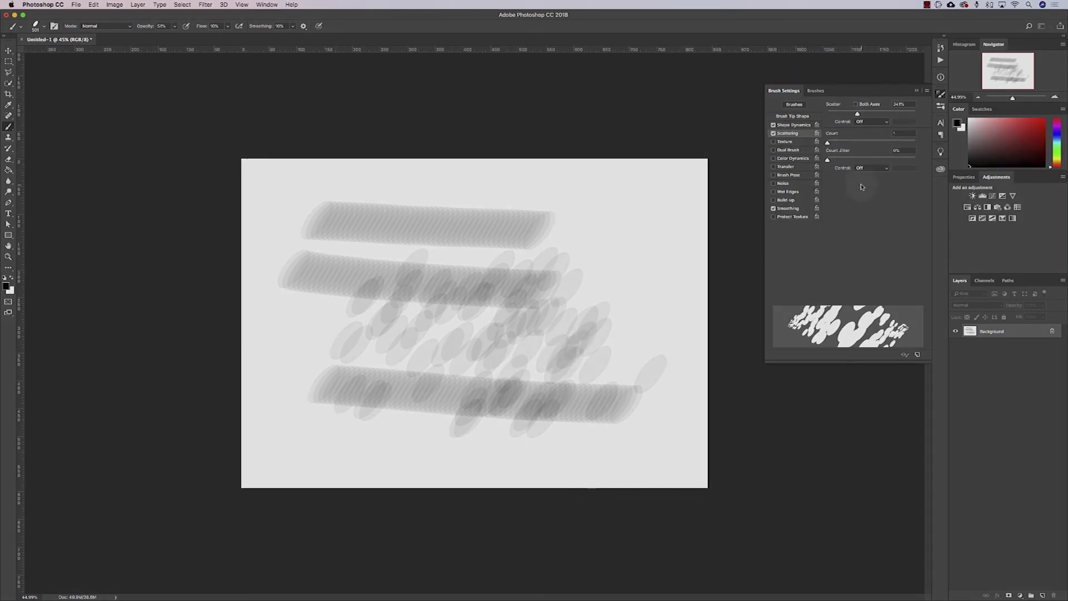
- Toggle Texture on and off, enable Color Dynamics with 58% foreground/background jitter, and paint scattered dabs over the upper strokes
{"action": "left_click", "coordinate": [785, 141]}
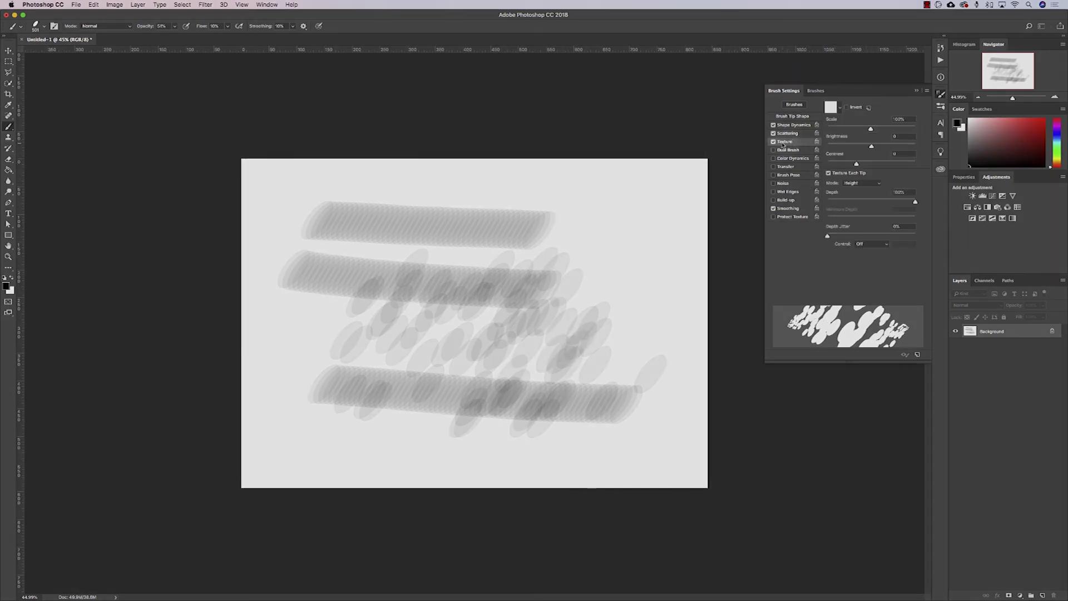
{"action": "left_click", "coordinate": [773, 142]}
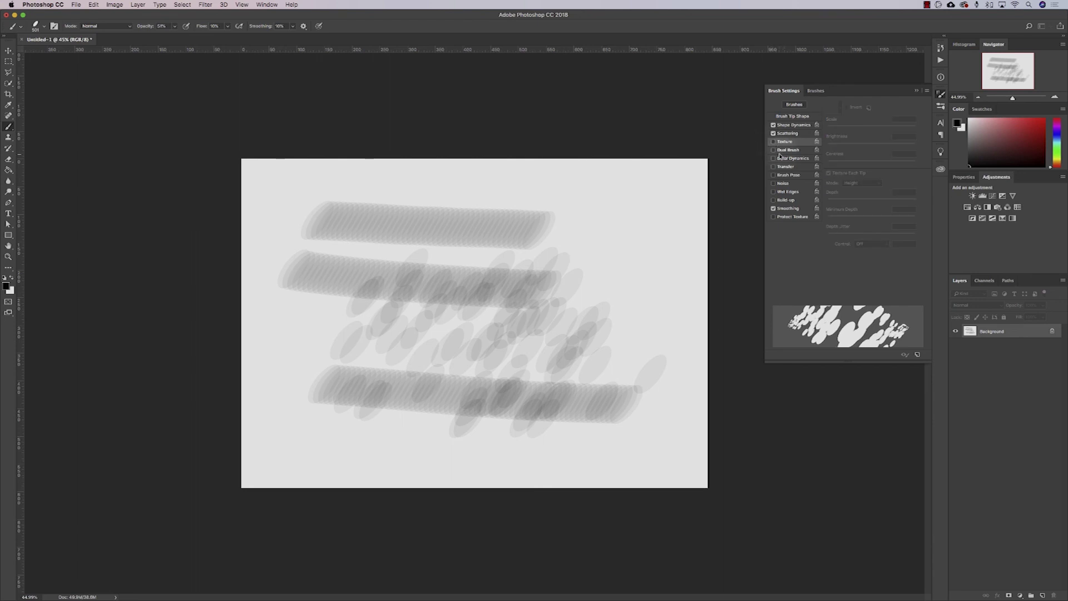
{"action": "left_click", "coordinate": [796, 160]}
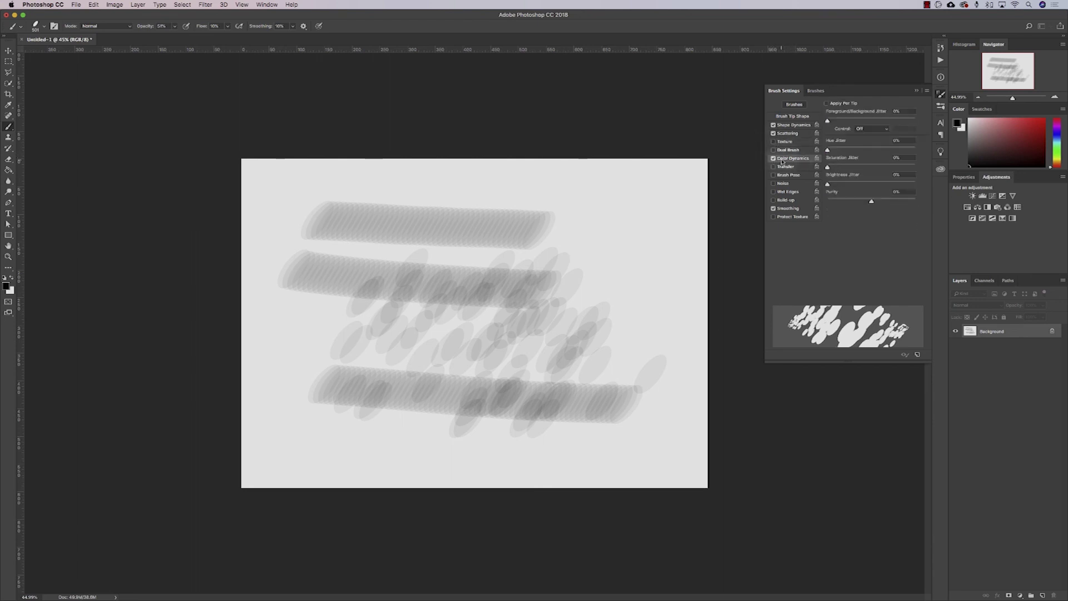
{"action": "left_click_drag", "start_coordinate": [855, 120], "coordinate": [881, 121]}
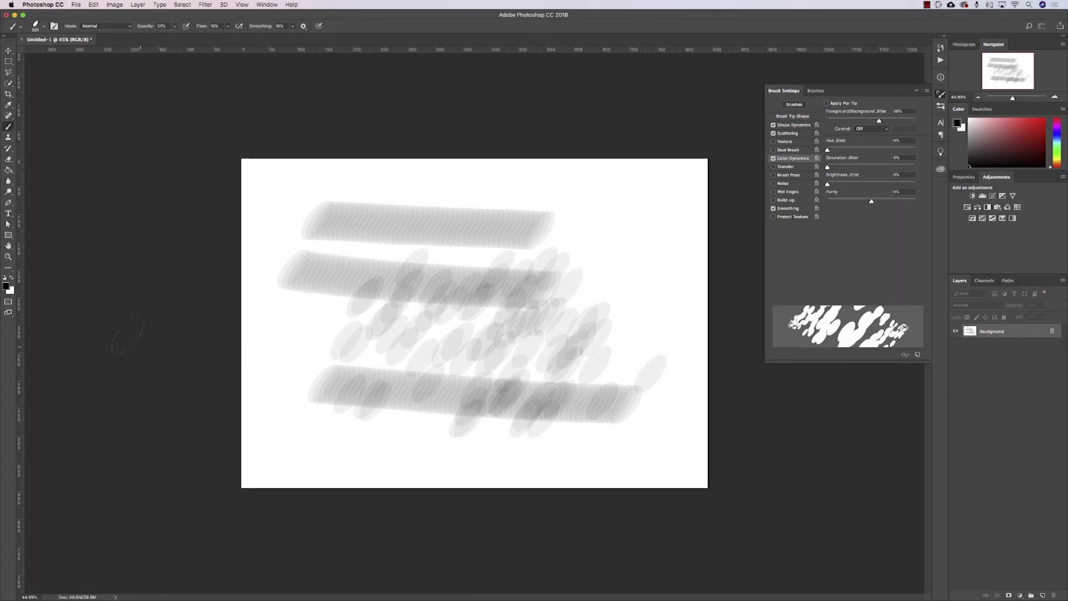
{"action": "left_click_drag", "start_coordinate": [361, 248], "coordinate": [484, 264]}
{"action": "left_click_drag", "start_coordinate": [484, 265], "coordinate": [542, 253]}
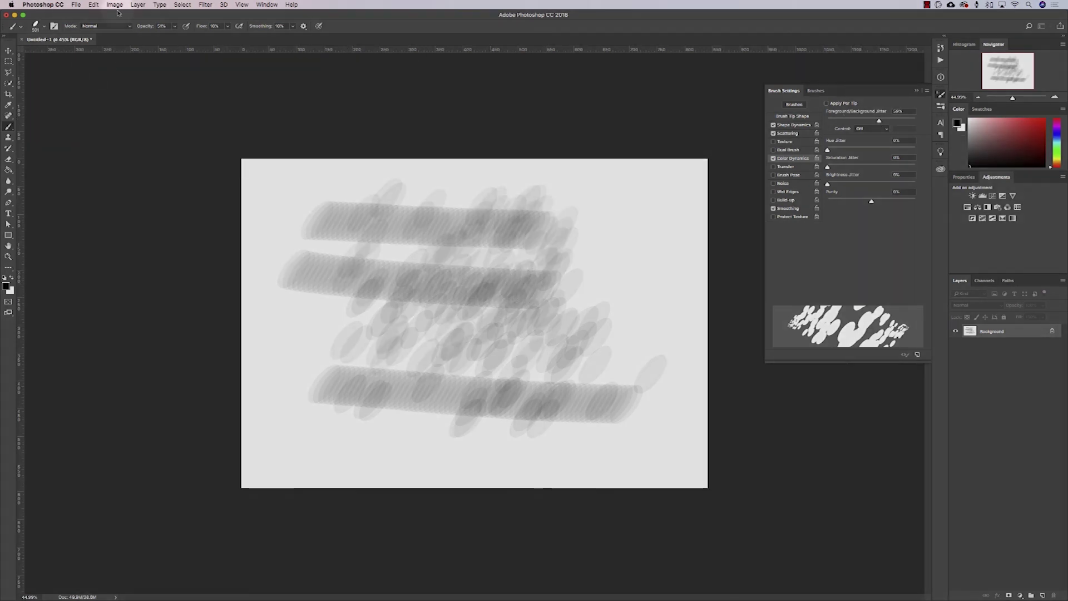
- Set both the brush opacity and the brush flow to 100%
{"action": "left_click", "coordinate": [174, 27]}
{"action": "left_click_drag", "start_coordinate": [174, 37], "coordinate": [242, 39]}
{"action": "left_click", "coordinate": [228, 26]}
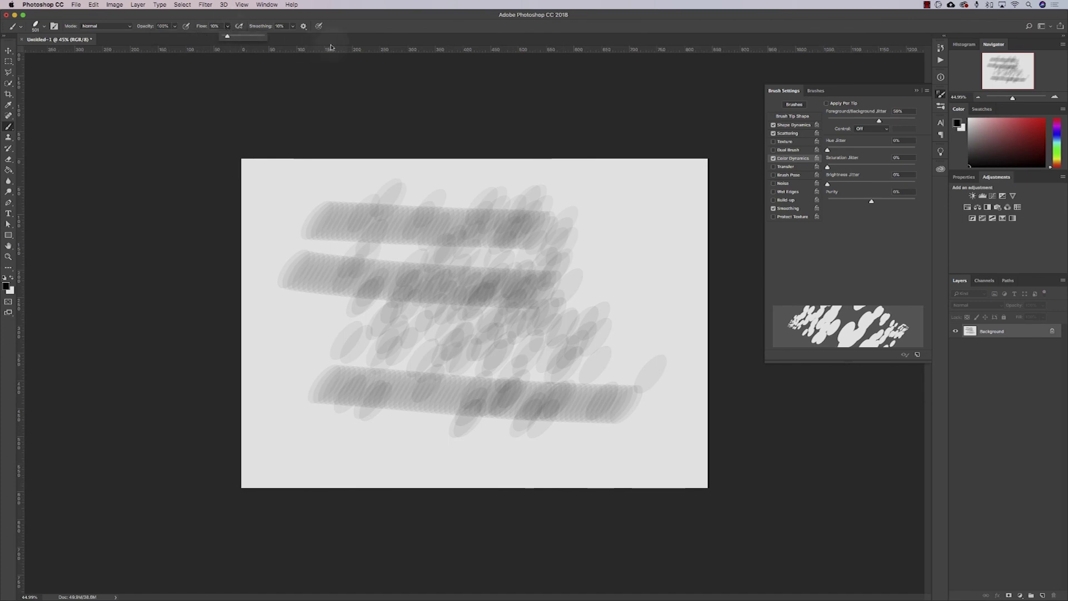
- Revert the image to its blank initial history state
{"action": "left_click", "coordinate": [946, 51]}
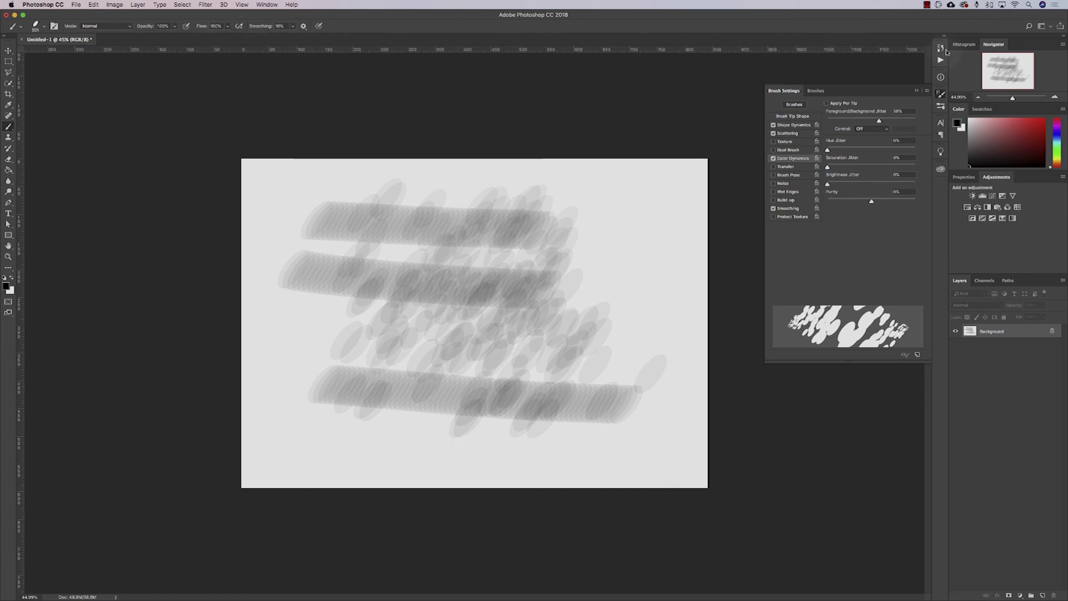
{"action": "left_click", "coordinate": [939, 51]}
{"action": "left_click", "coordinate": [914, 59]}
{"action": "left_click", "coordinate": [937, 50]}
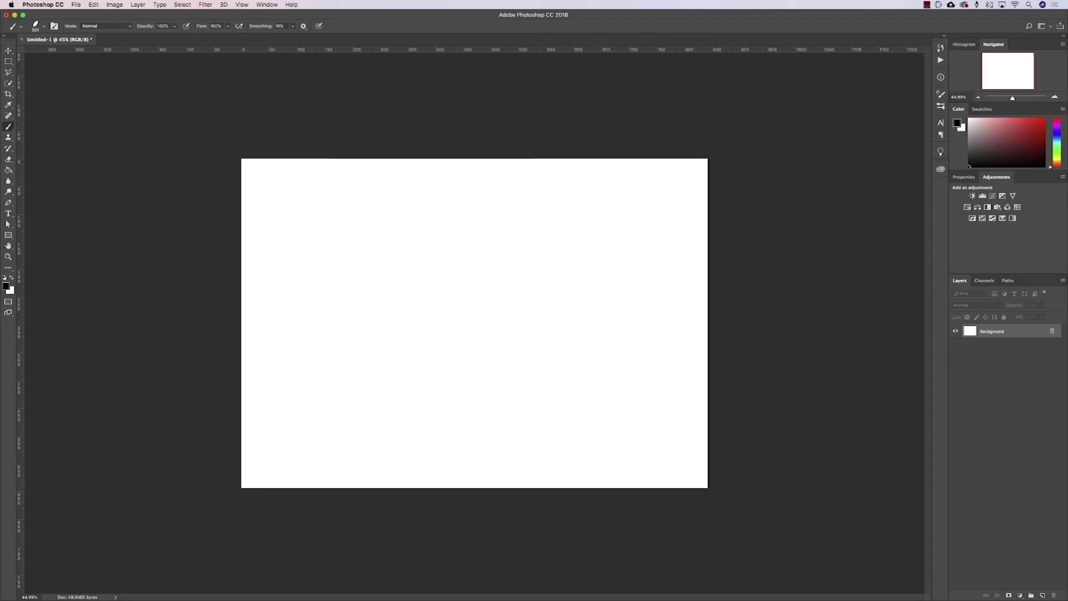
- Bring back the Brush Settings and paint a scattered full-opacity stroke across the middle of the canvas
{"action": "left_click", "coordinate": [941, 96]}
{"action": "left_click", "coordinate": [941, 105]}
{"action": "left_click", "coordinate": [941, 95]}
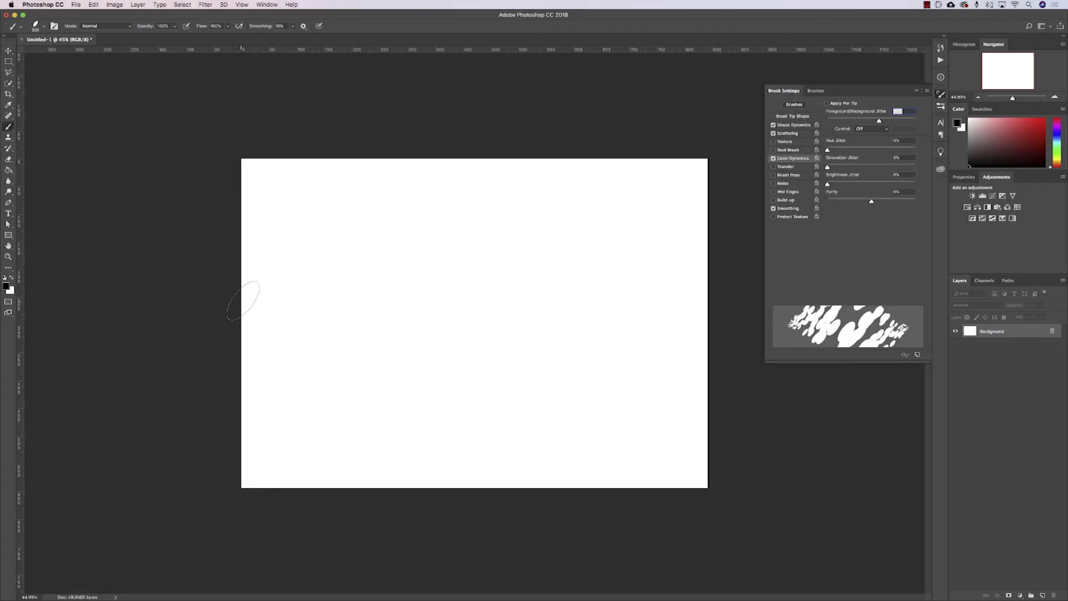
{"action": "left_click_drag", "start_coordinate": [325, 289], "coordinate": [558, 313]}
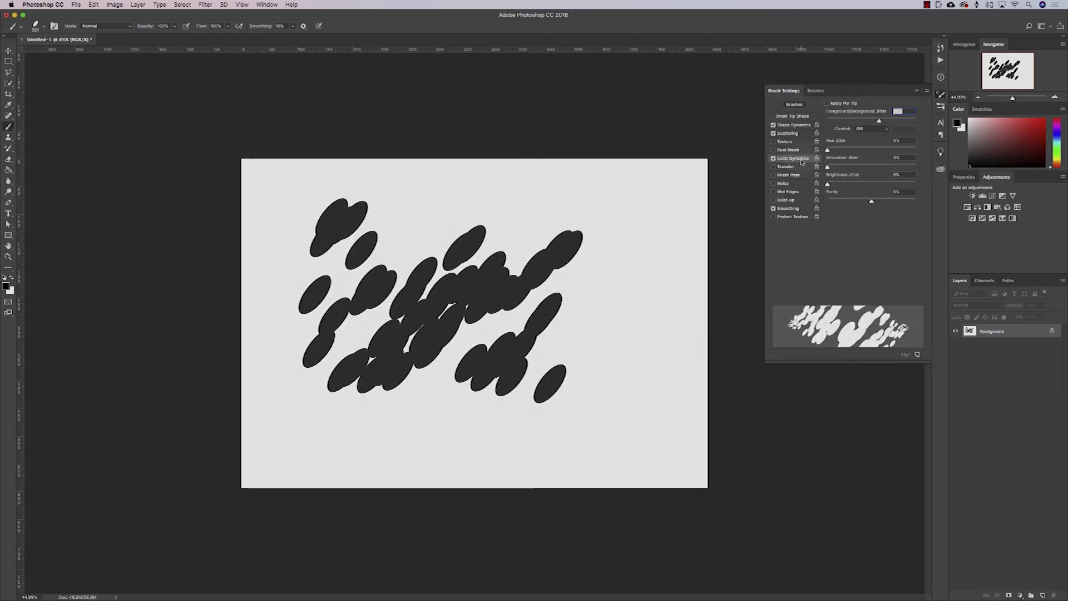
- Keep the jitter control Off, enable Apply Per Tip for Color Dynamics, and paint three overlapping scattered strokes across the canvas
{"action": "left_click", "coordinate": [876, 129]}
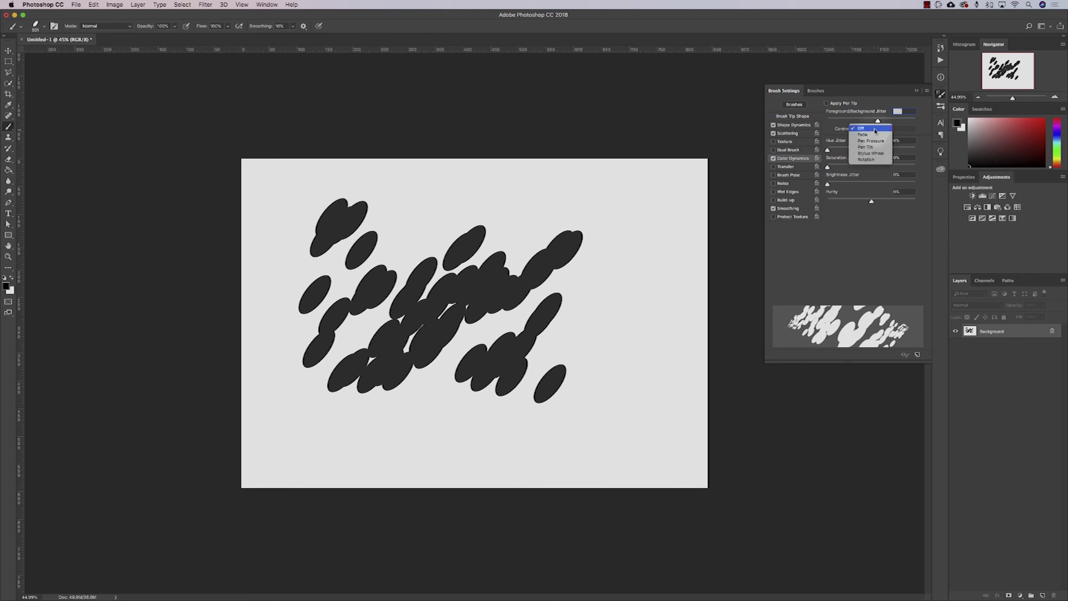
{"action": "left_click", "coordinate": [842, 106]}
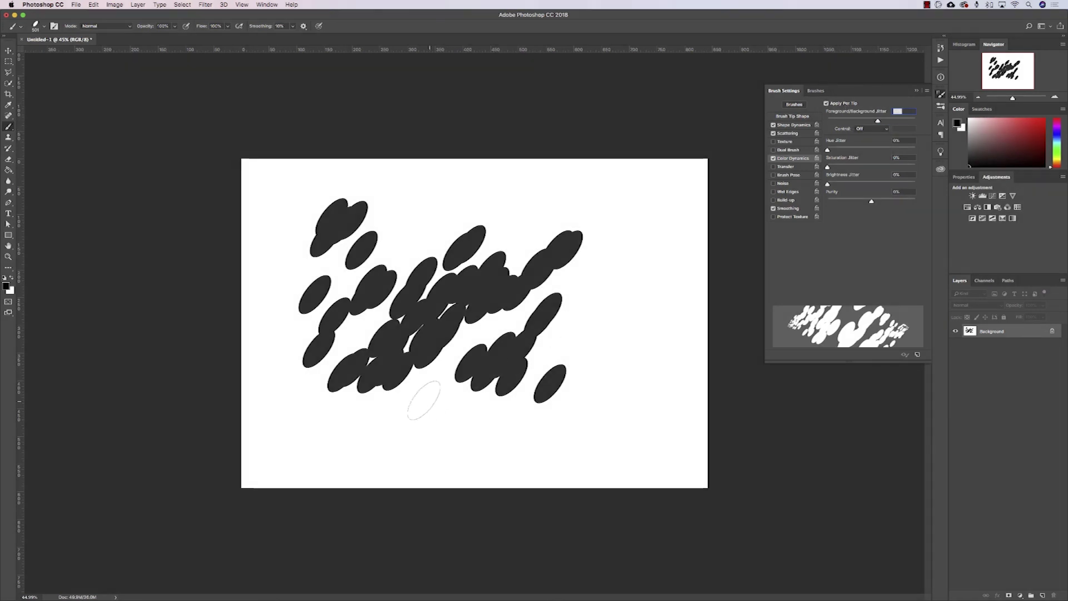
{"action": "left_click_drag", "start_coordinate": [431, 399], "coordinate": [595, 296]}
{"action": "left_click_drag", "start_coordinate": [346, 409], "coordinate": [495, 328]}
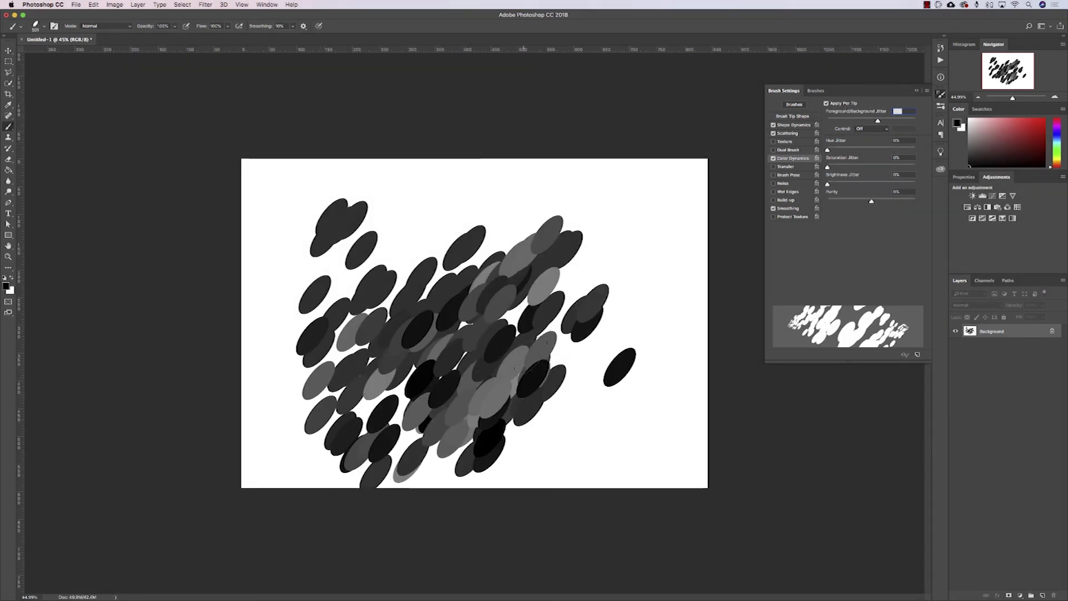
{"action": "mouse_move", "coordinate": [357, 289]}
{"action": "left_mouse_down"}
{"action": "mouse_move", "coordinate": [450, 292]}
{"action": "mouse_move", "coordinate": [587, 334]}
{"action": "left_mouse_up"}
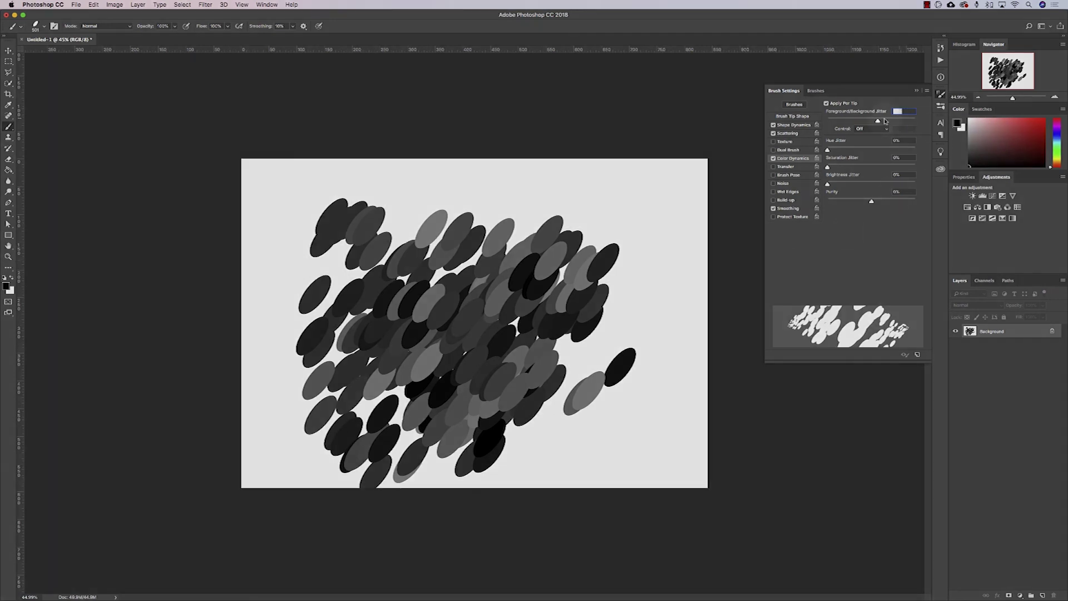
- Try the Transfer and Brush Pose options, and disable both together with Color Dynamics
{"action": "left_click", "coordinate": [794, 166]}
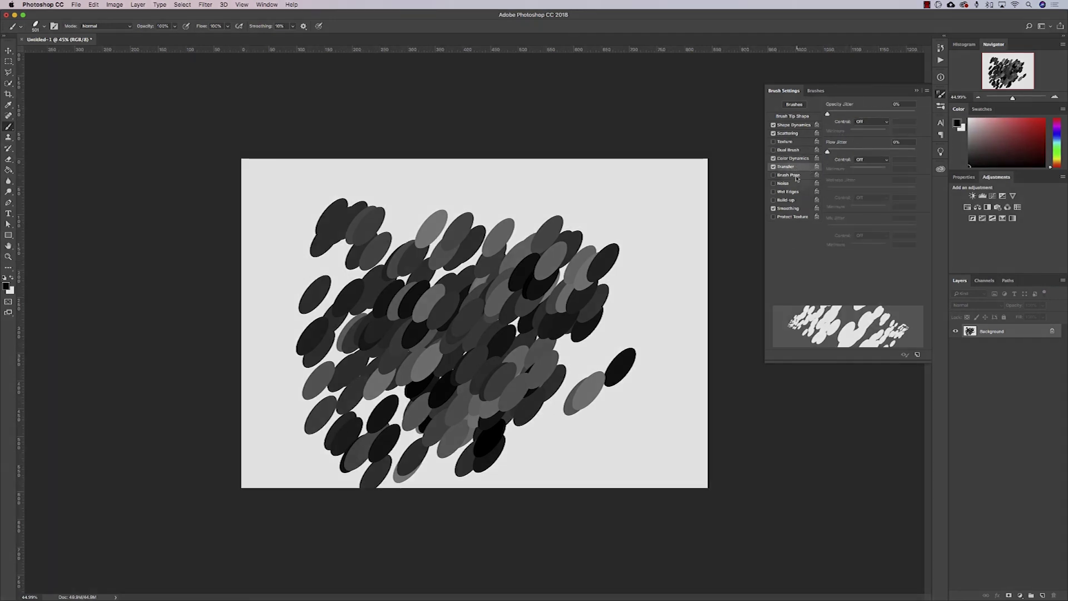
{"action": "left_click", "coordinate": [789, 174]}
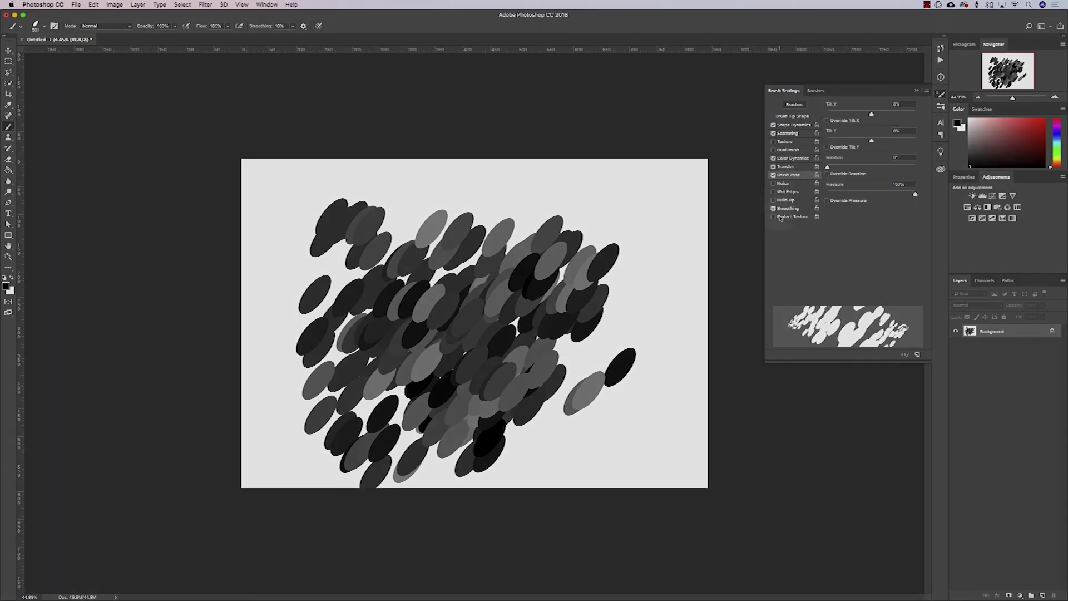
{"action": "left_click", "coordinate": [773, 175]}
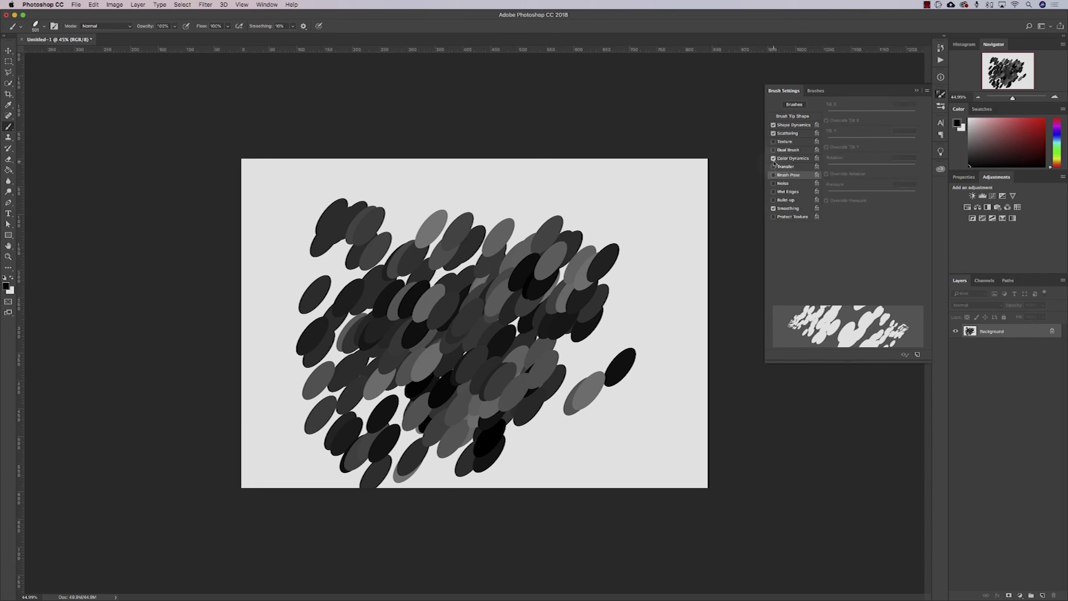
{"action": "left_click", "coordinate": [773, 159]}
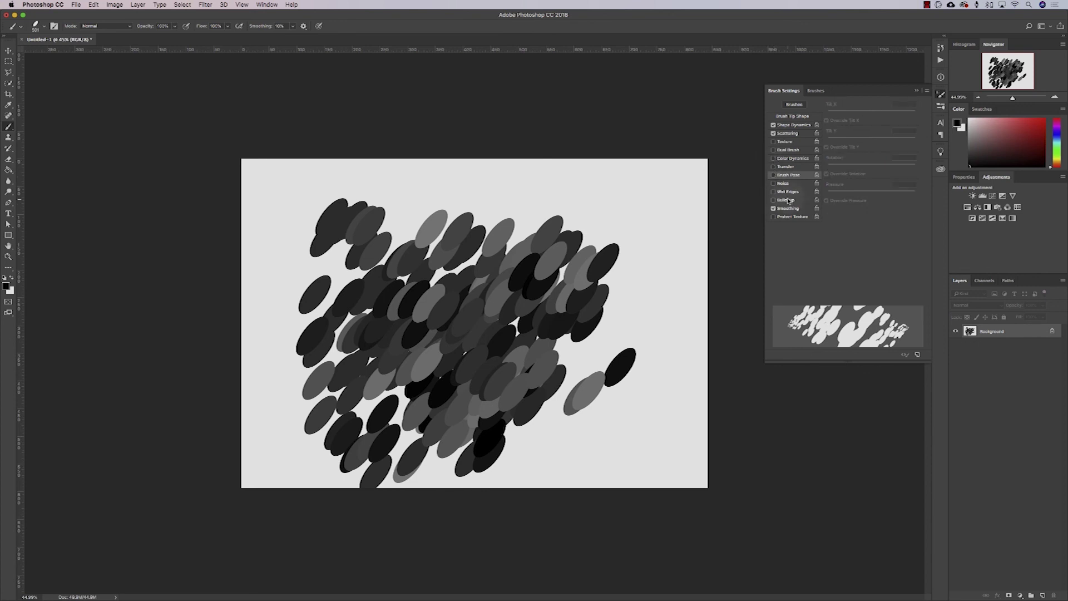